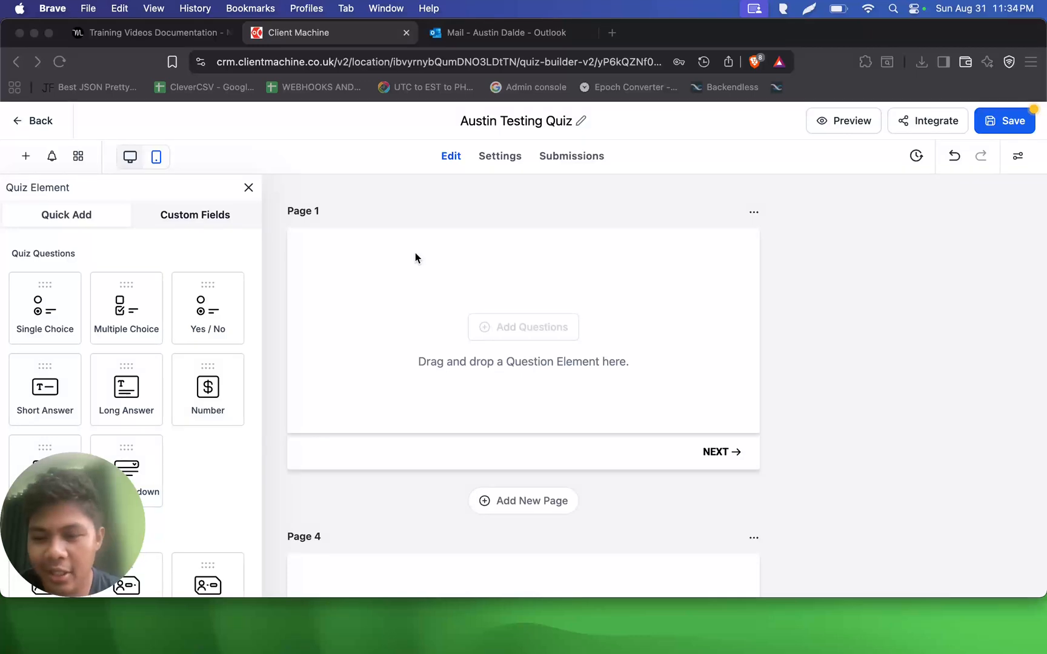
- Add a Short Answer question to Page 1 of the quiz
scroll(197, 373, down, 1)
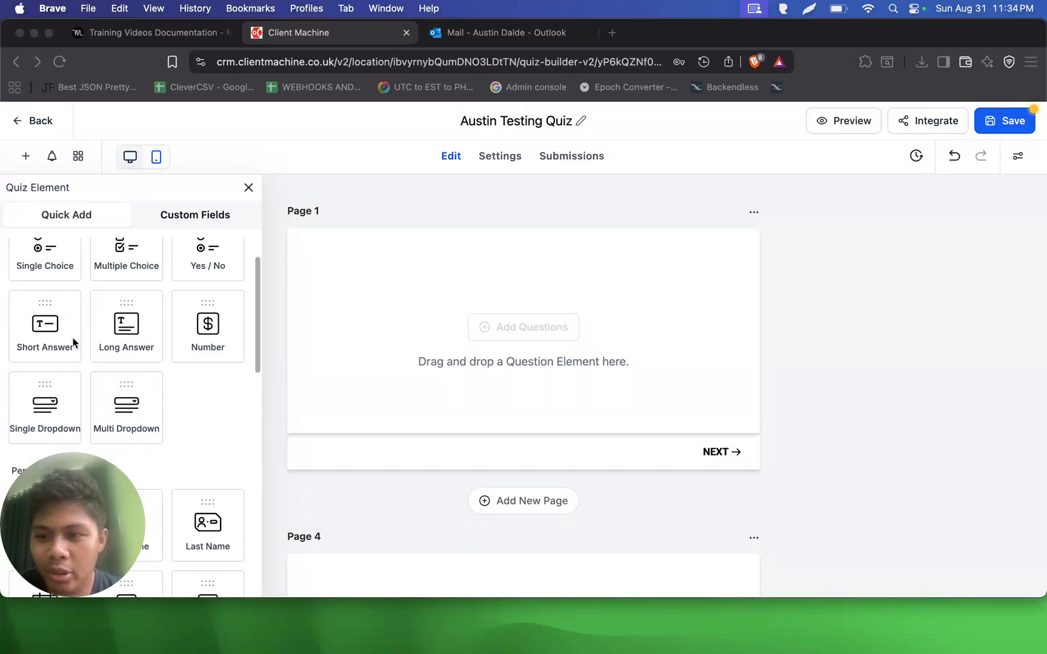
scroll(121, 375, down, 3)
scroll(129, 382, up, 3)
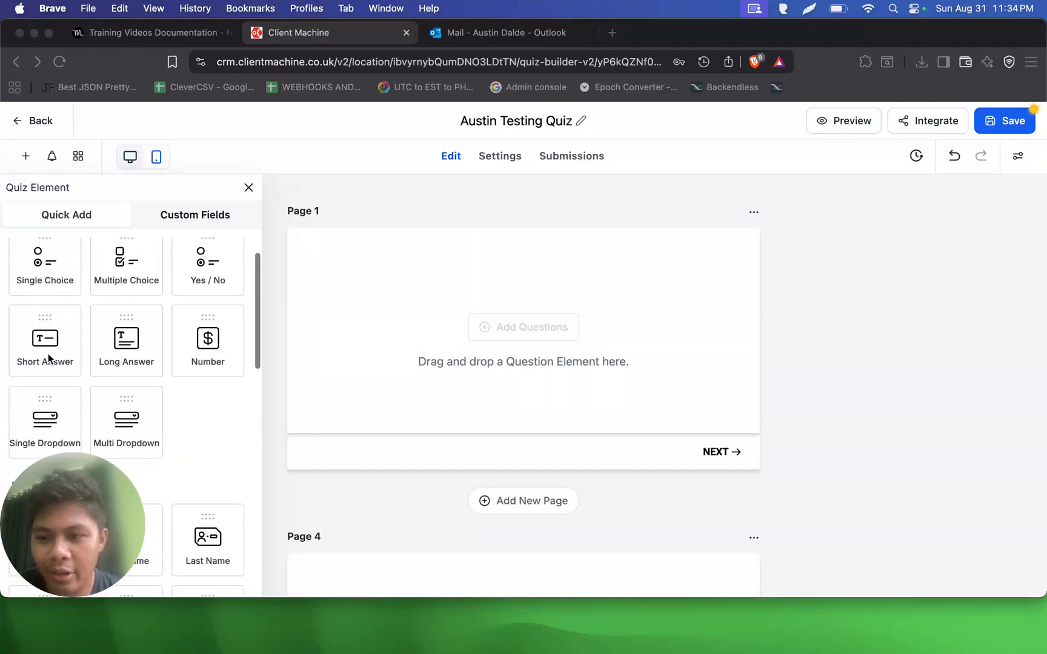
drag(50, 342, 358, 306)
- Place First Name, Last Name and Email fields above the short answer on Page 1, removing the Full Name field added along with them
scroll(188, 338, down, 2)
scroll(188, 338, down, 2)
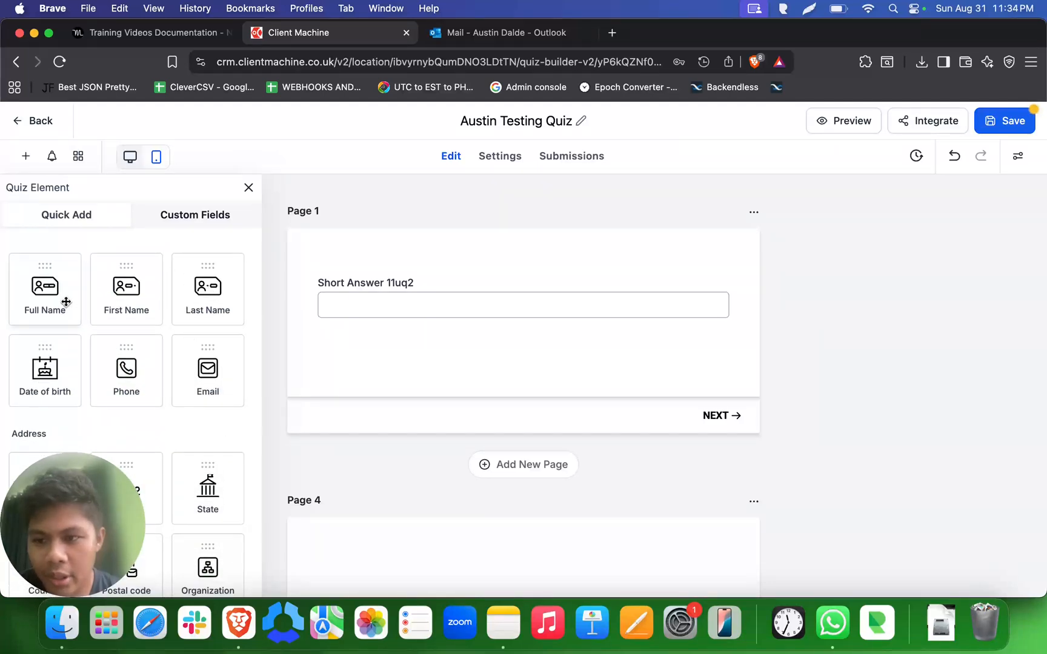
drag(66, 301, 360, 304)
drag(103, 318, 355, 368)
click(421, 295)
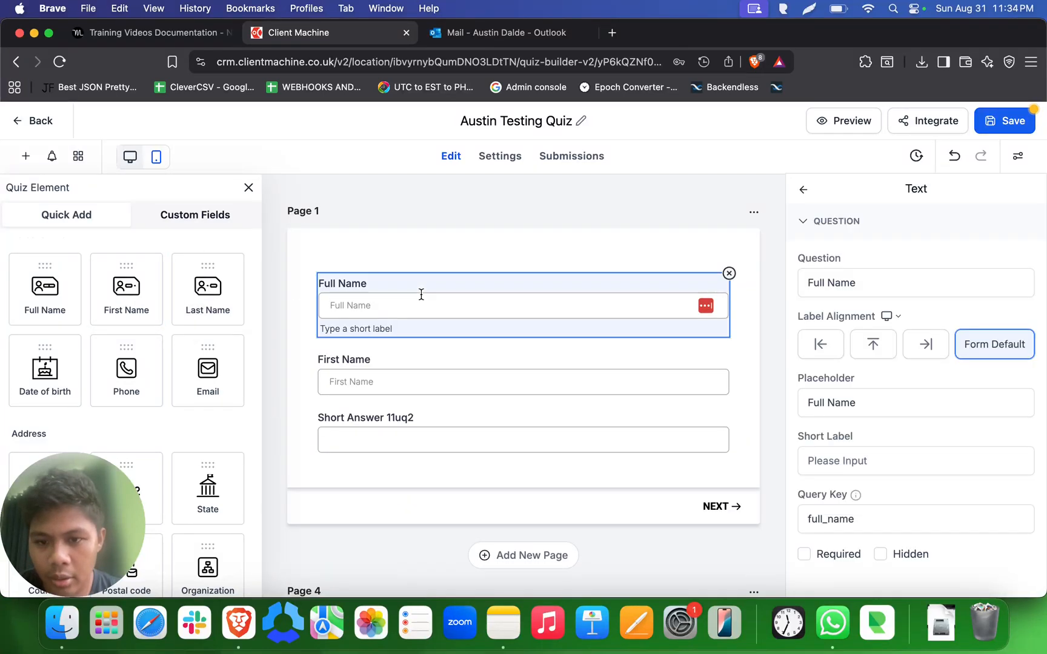
click(726, 273)
drag(208, 291, 353, 371)
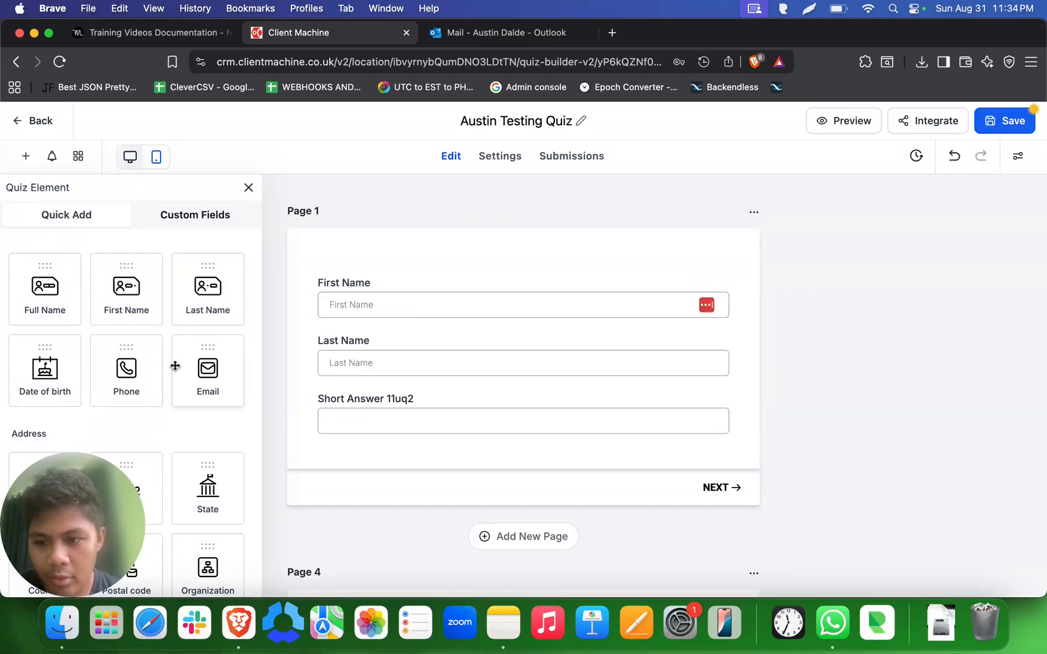
drag(181, 366, 344, 397)
- Move the Short Answer question from Page 1 to the empty Page 4
click(450, 457)
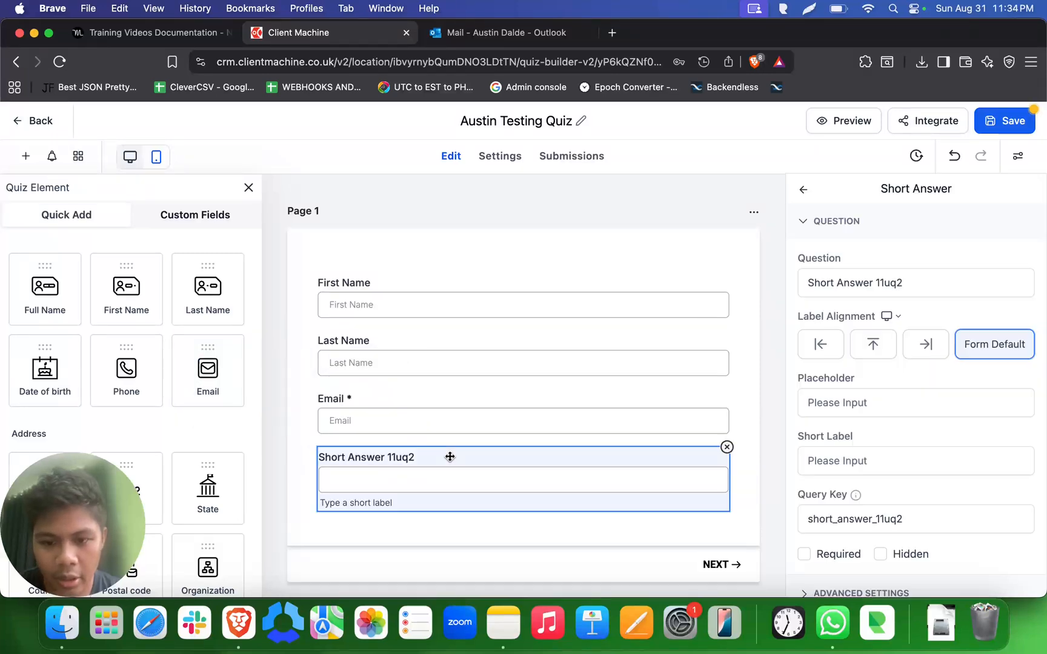
scroll(520, 267, down, 4)
drag(527, 254, 540, 432)
- Add a Number question below the short answer on Page 4
scroll(195, 397, down, 3)
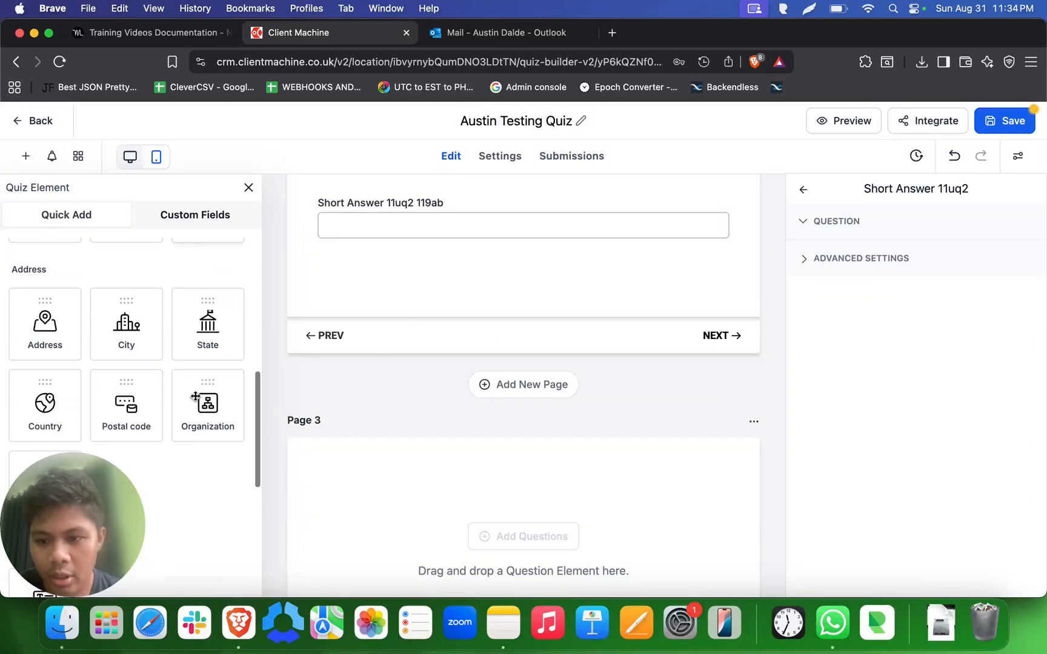
scroll(195, 397, up, 5)
scroll(195, 397, up, 3)
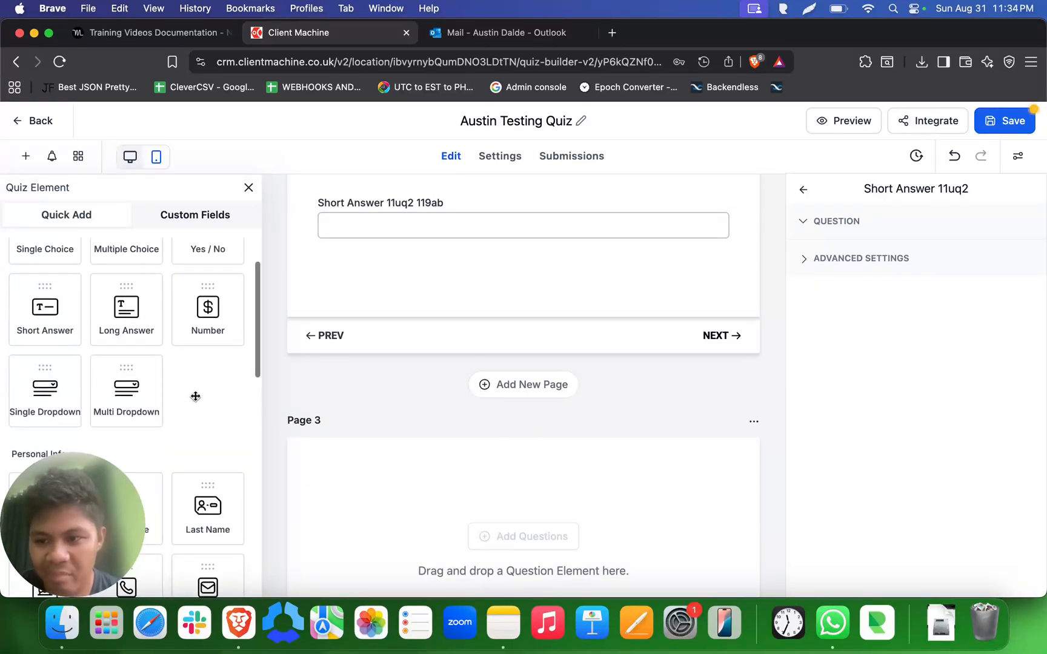
drag(207, 339, 330, 282)
- Add a Single Dropdown question between the short answer and the number question on Page 4
scroll(187, 361, down, 2)
scroll(186, 362, up, 2)
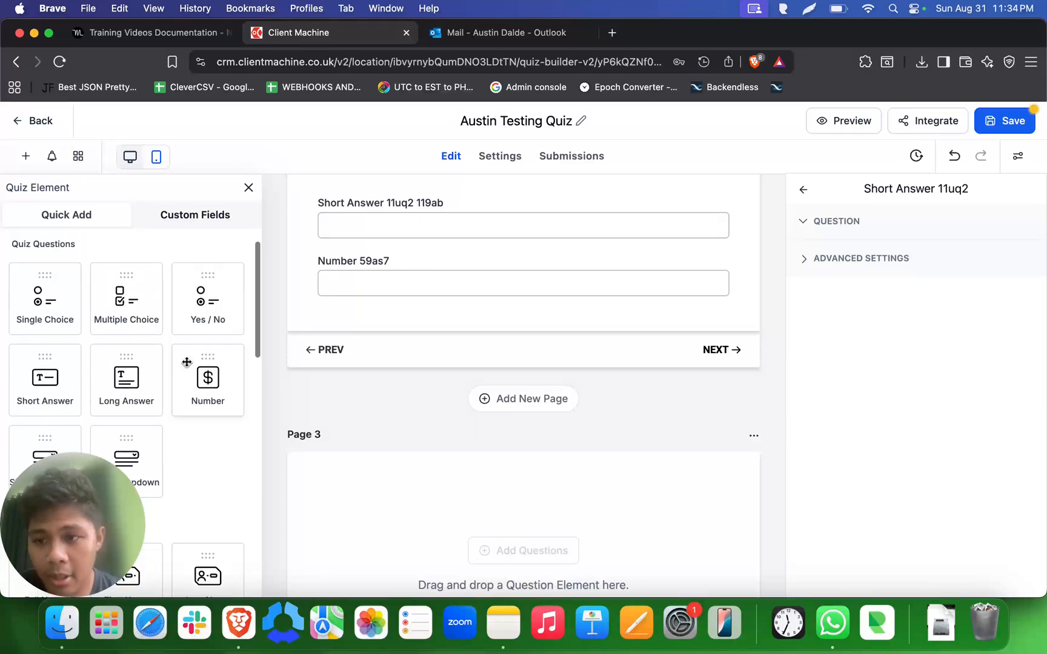
scroll(187, 362, down, 3)
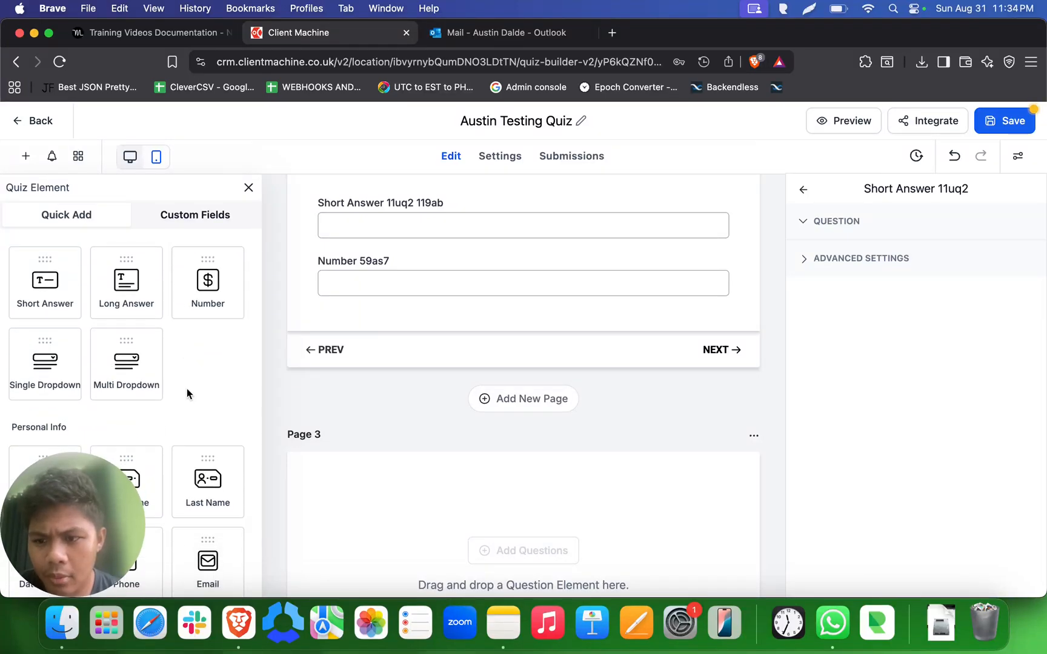
drag(37, 371, 342, 354)
- Make the First Name and Last Name fields on Page 1 required
scroll(539, 415, up, 7)
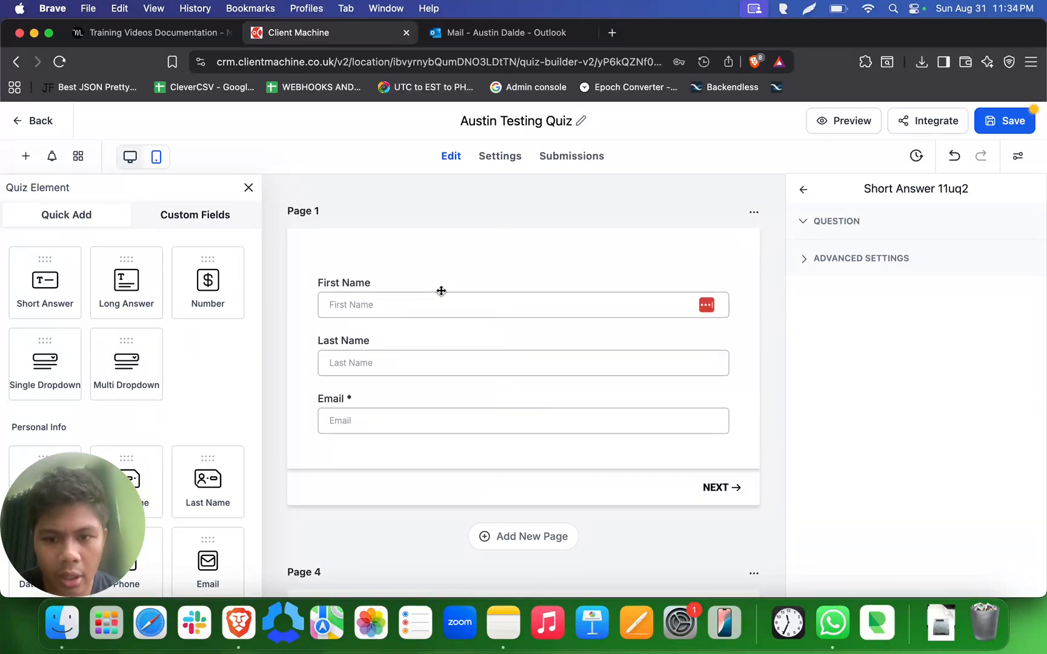
click(441, 291)
click(840, 555)
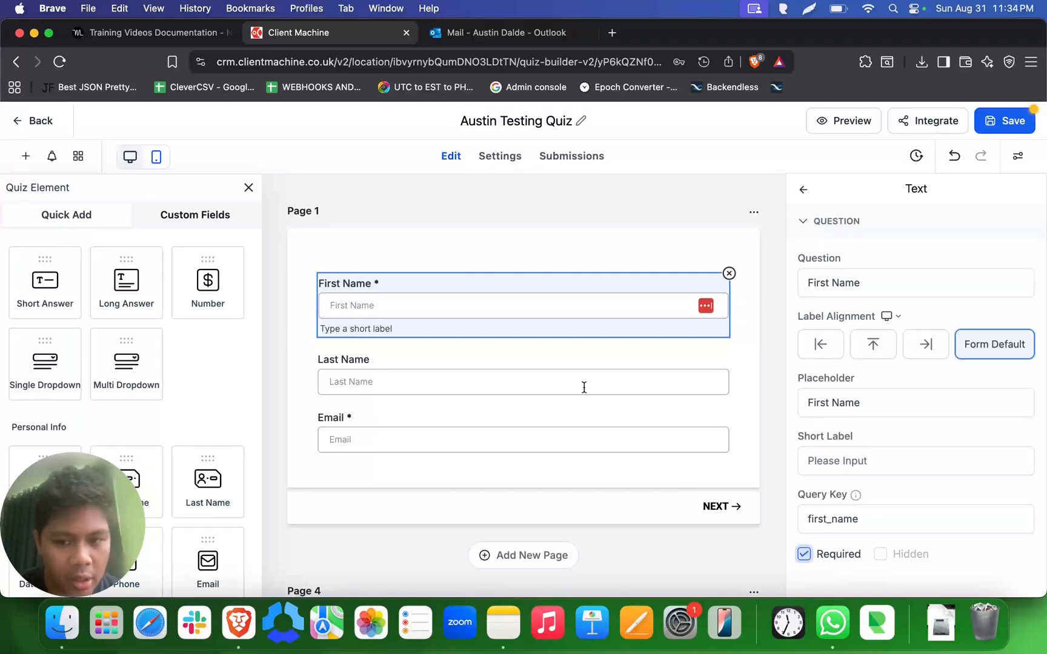
click(609, 360)
click(814, 520)
click(828, 554)
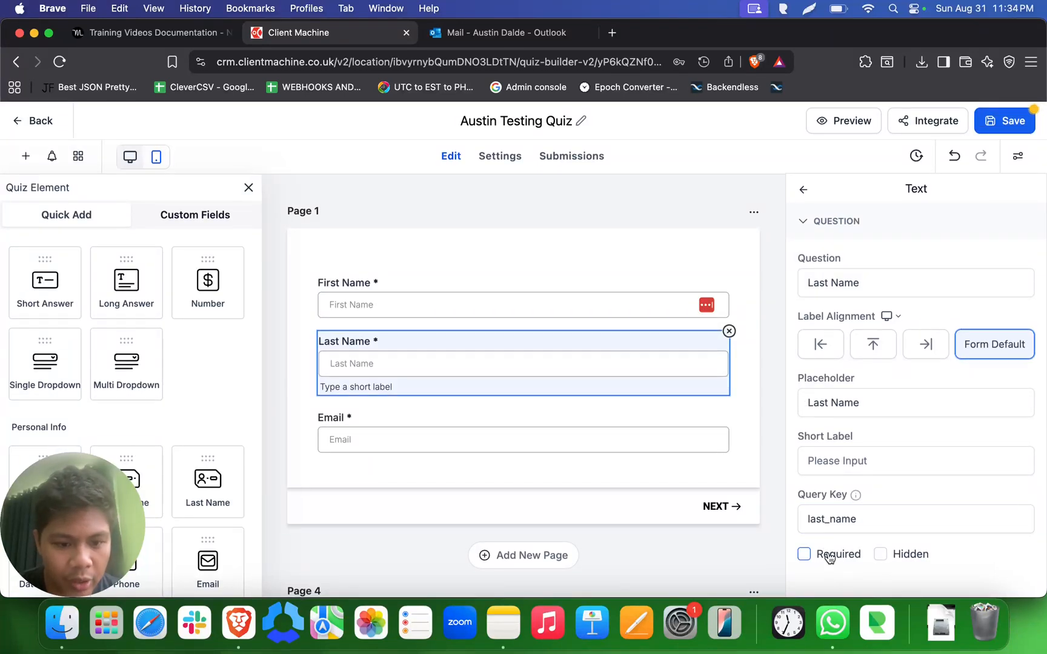
- Change the short answer's question text on Page 4 to "What was your first pet?"
click(624, 275)
scroll(624, 275, down, 7)
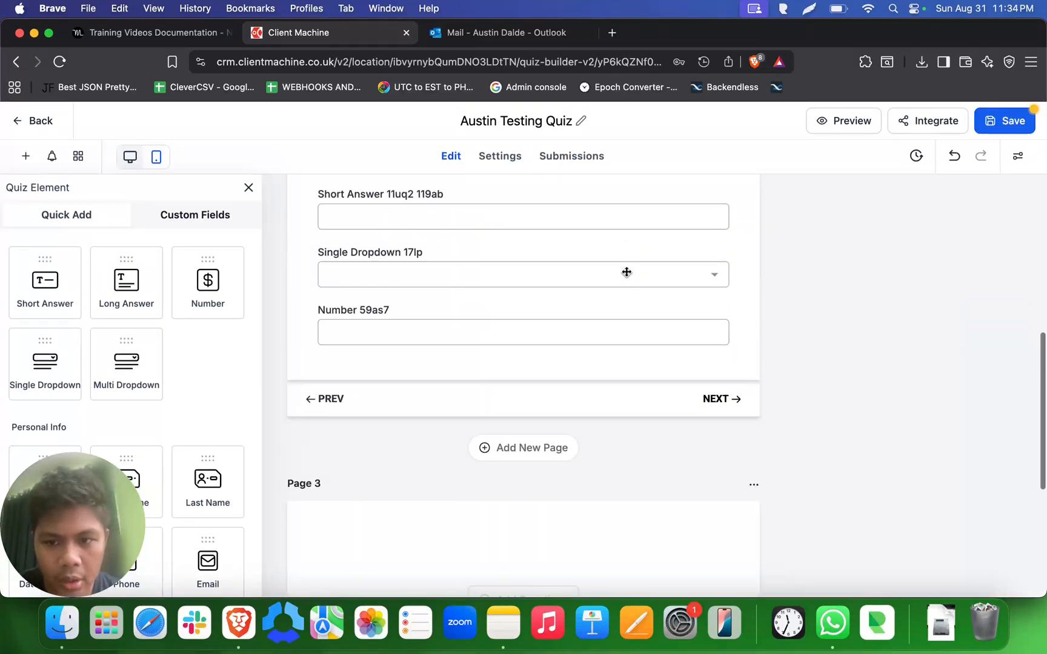
click(488, 259)
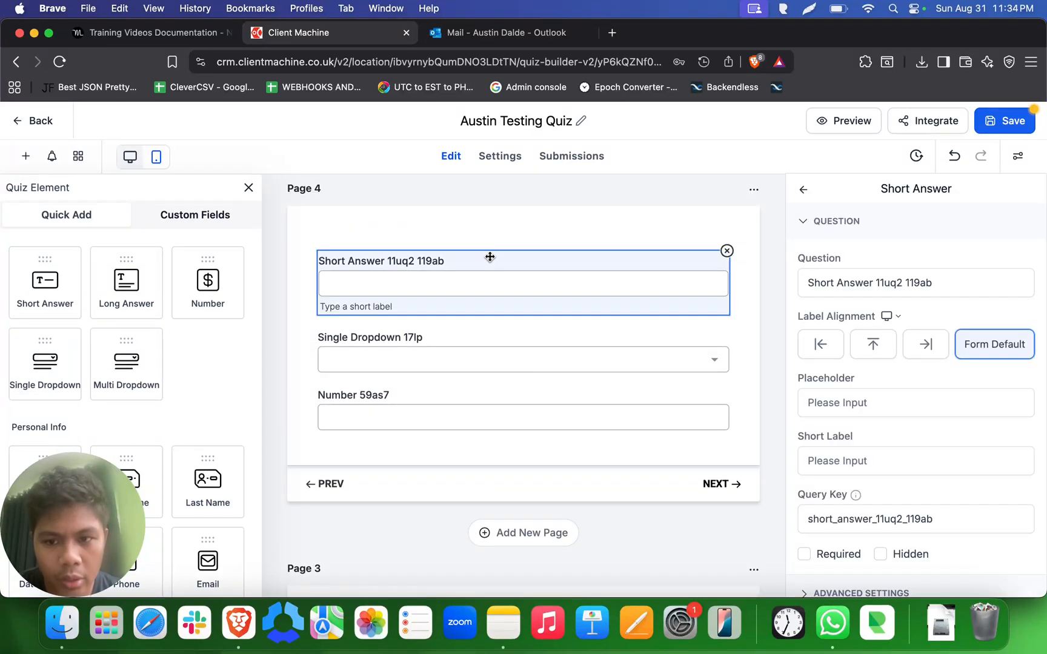
double_click(891, 291)
triple_click(891, 292)
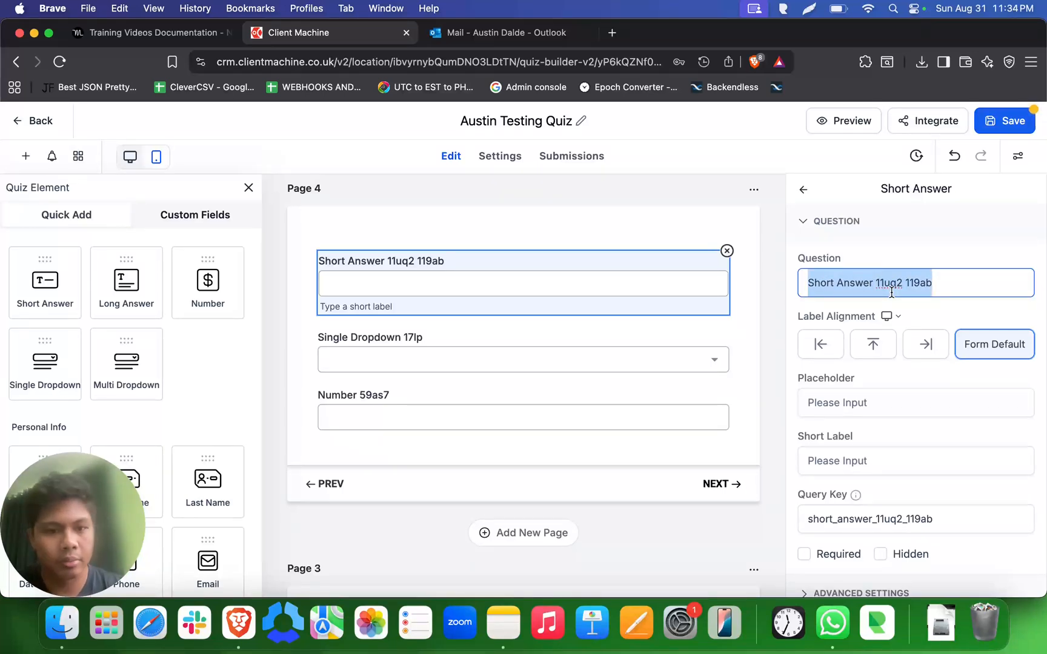
text(What was your fi)
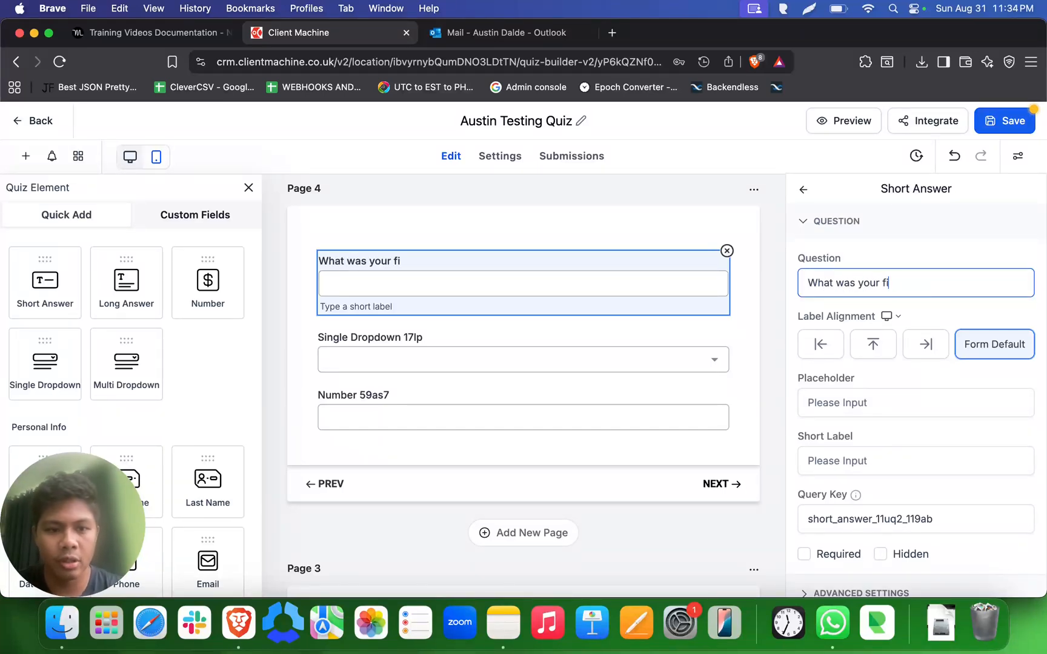
text(rst pet?)
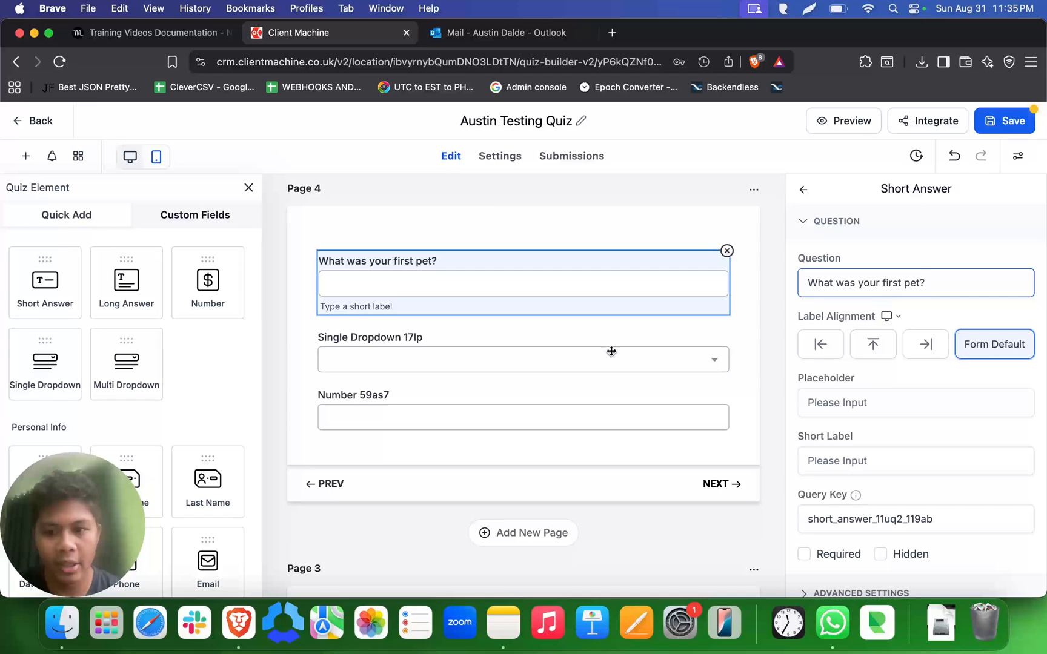
- Set the single dropdown's question text to "Who is your favorite basketball player?"
click(552, 340)
triple_click(894, 276)
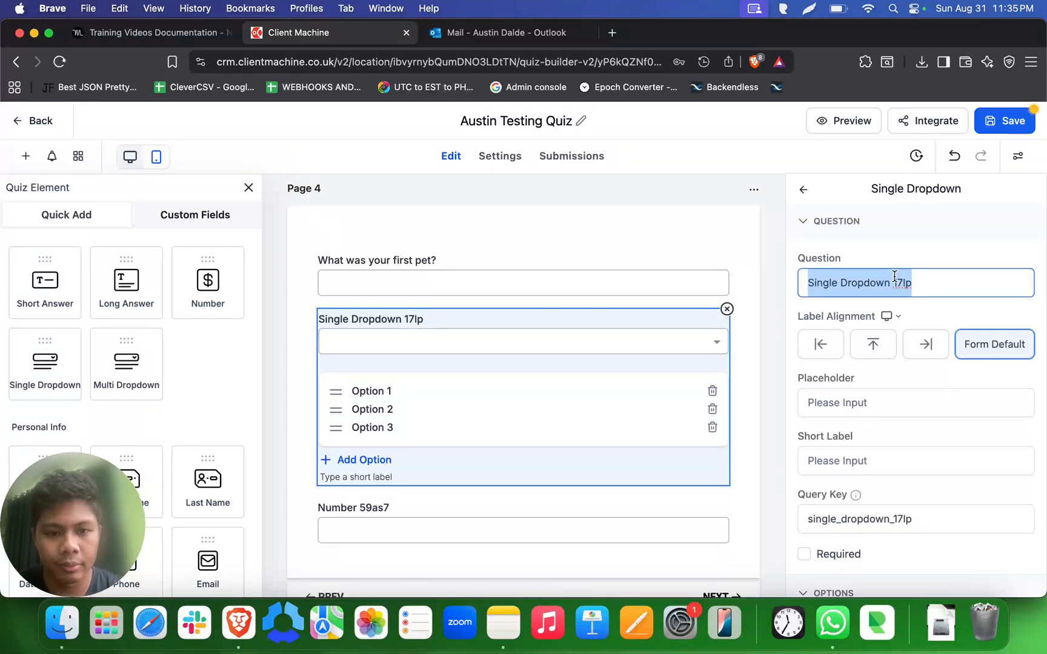
text(W)
key(BackSpace)
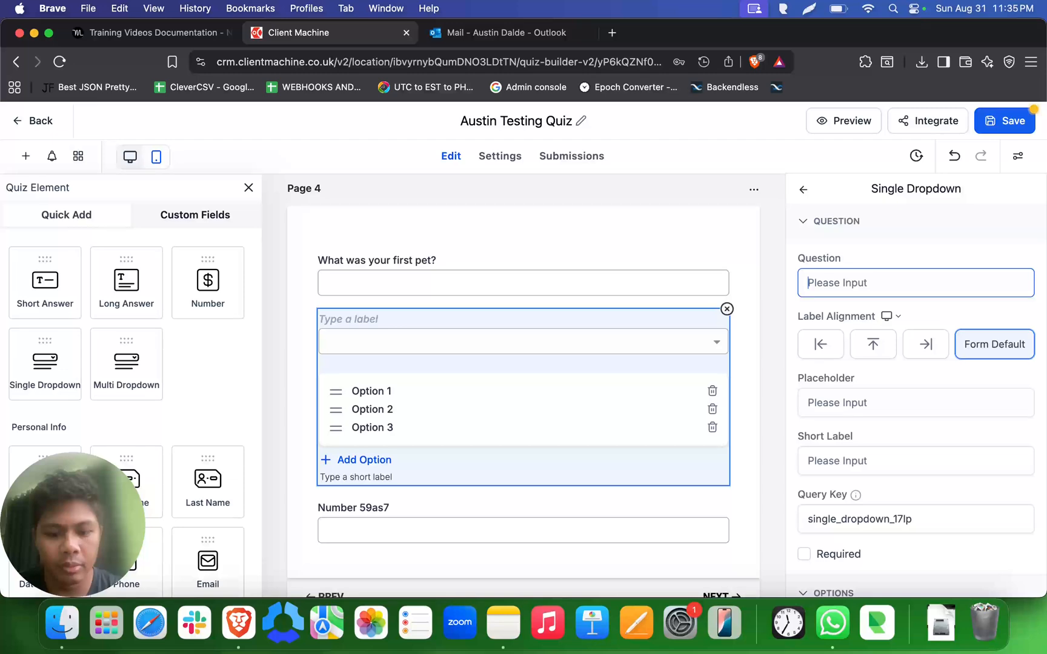
text(Who)
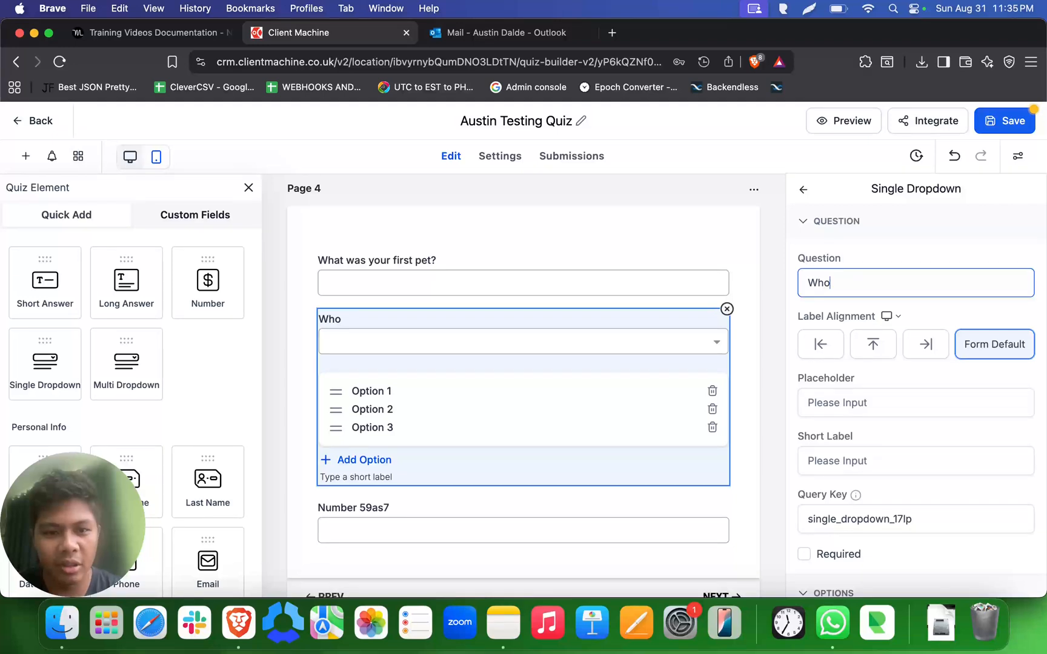
text( is)
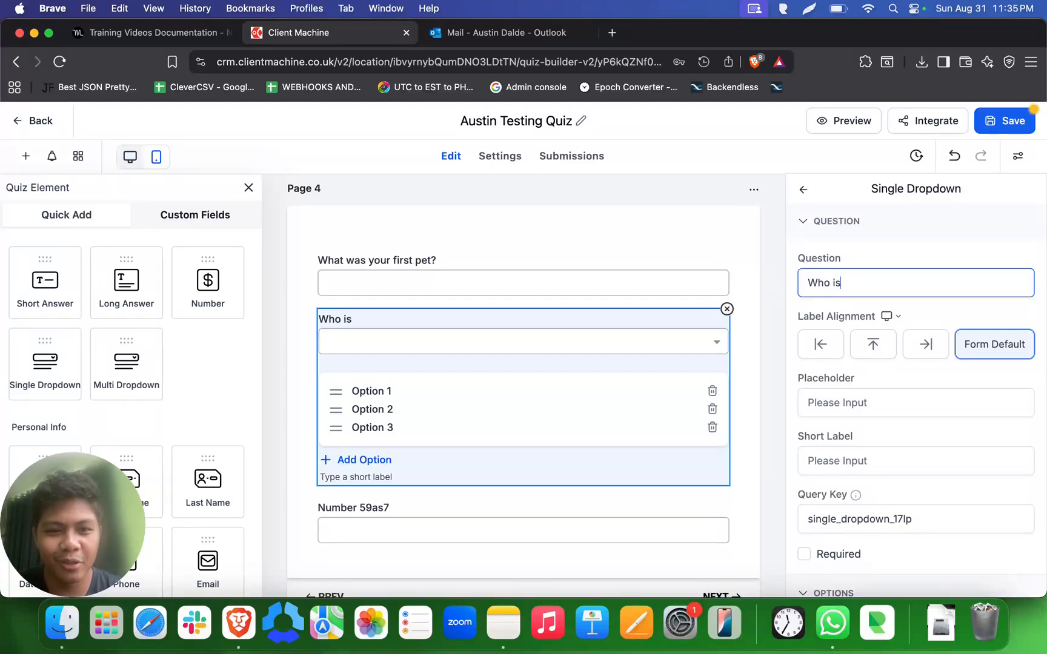
text( tour )
text(your)
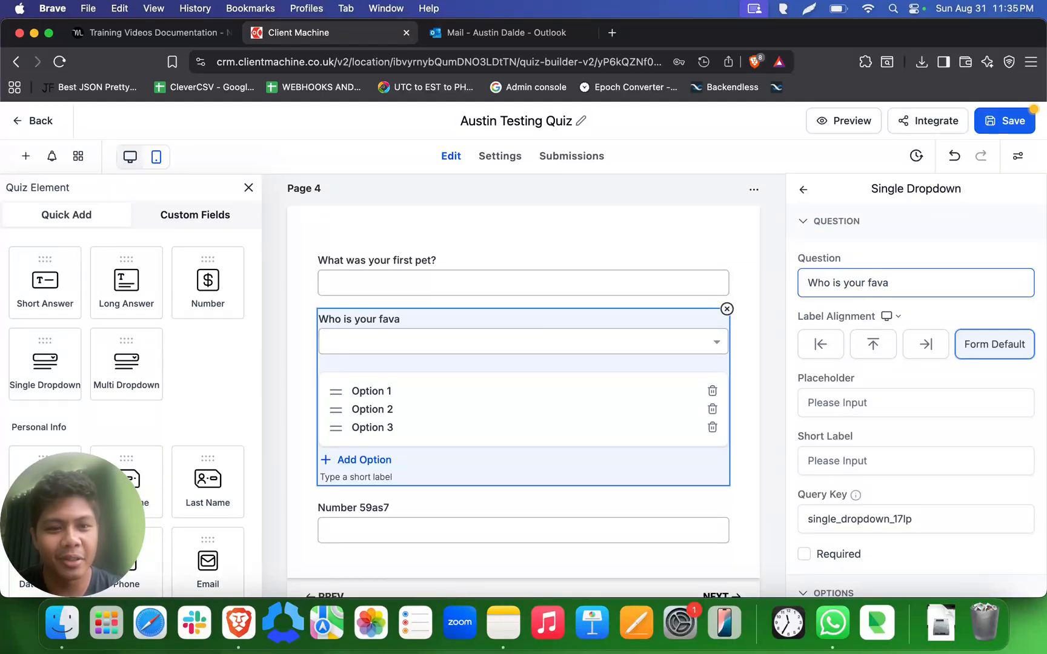
text( favorite basketball player?)
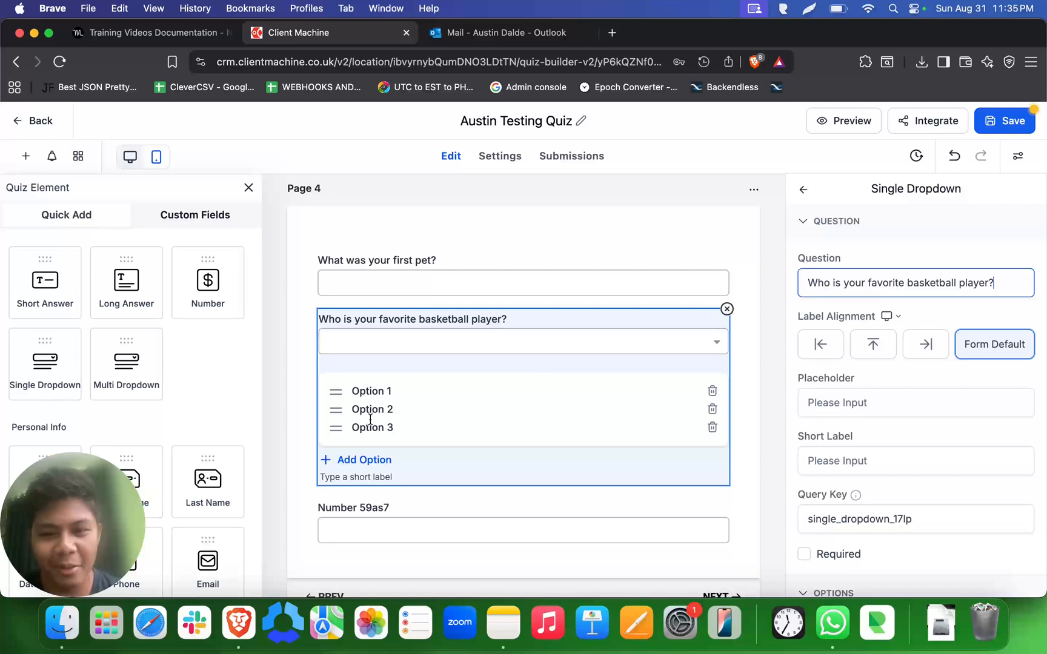
- Replace the text of the dropdown's first option with "Lebron James"
click(356, 391)
drag(366, 391, 430, 385)
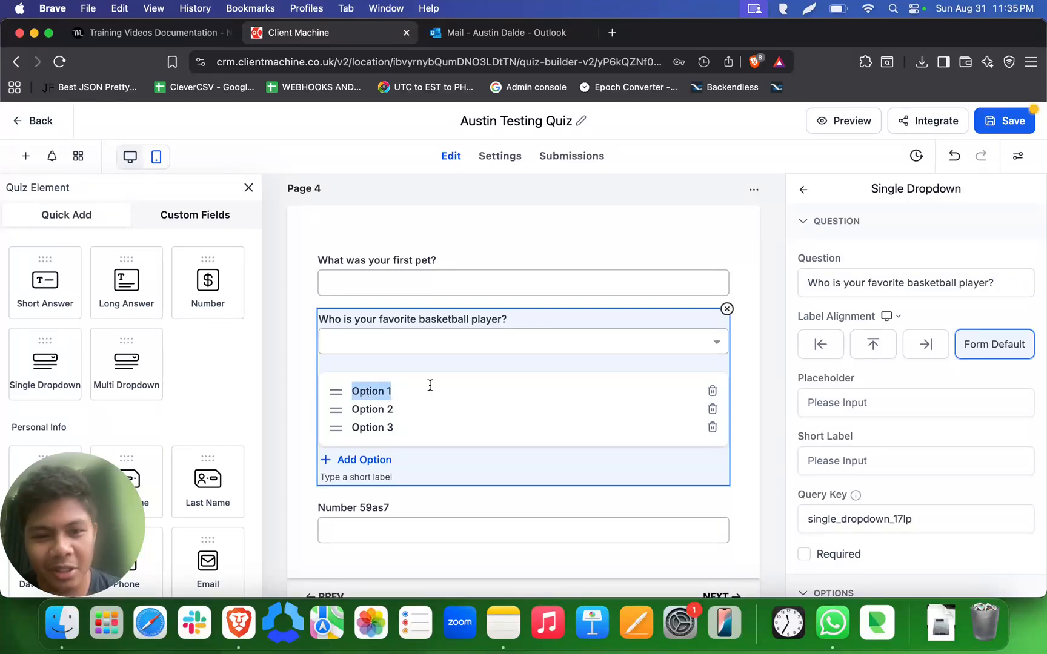
scroll(872, 354, down, 5)
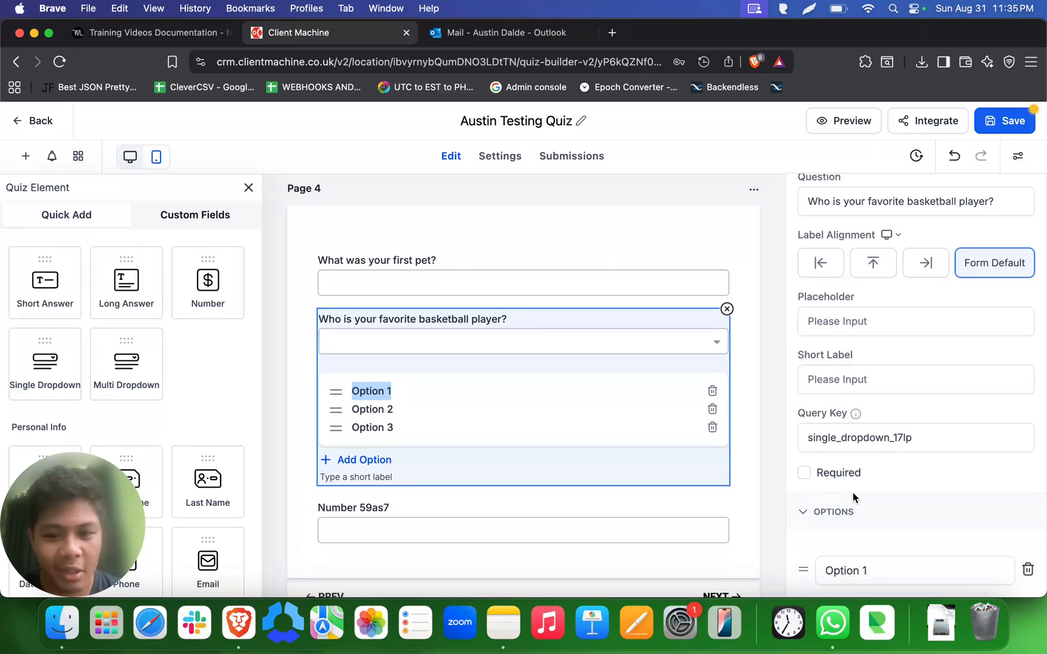
key(Right)
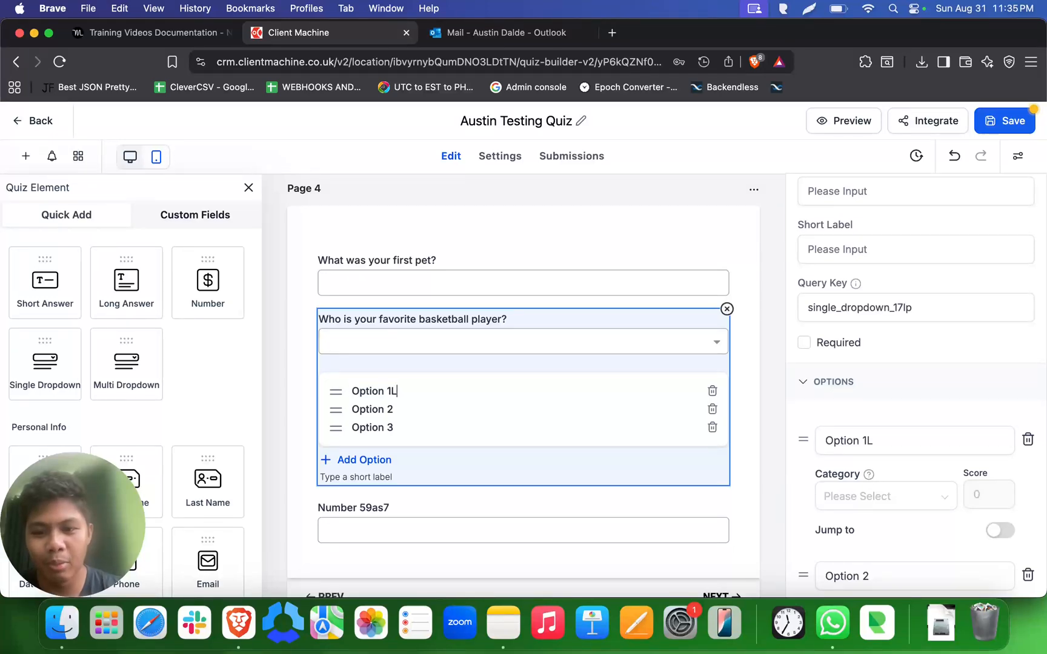
key(BackSpace)
key(BackSpace)
key(super+a)
key(BackSpace)
key(BackSpace)
key(BackSpace)
key(BackSpace)
key(BackSpace)
key(BackSpace)
key(BackSpace)
key(BackSpace)
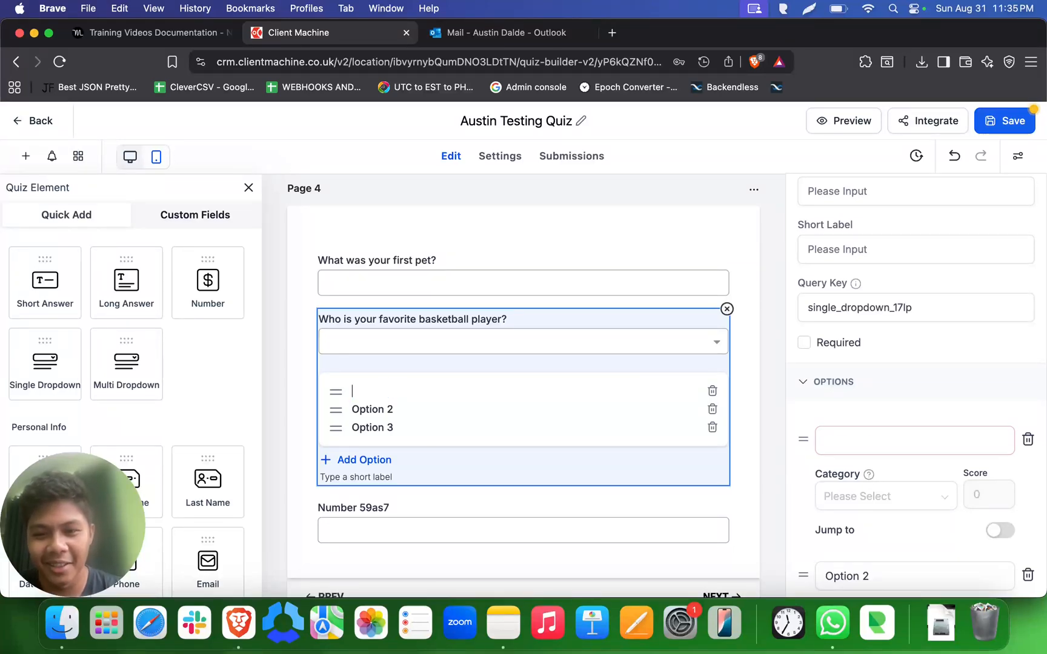
text(Le)
key(BackSpace)
key(BackSpace)
text(Le)
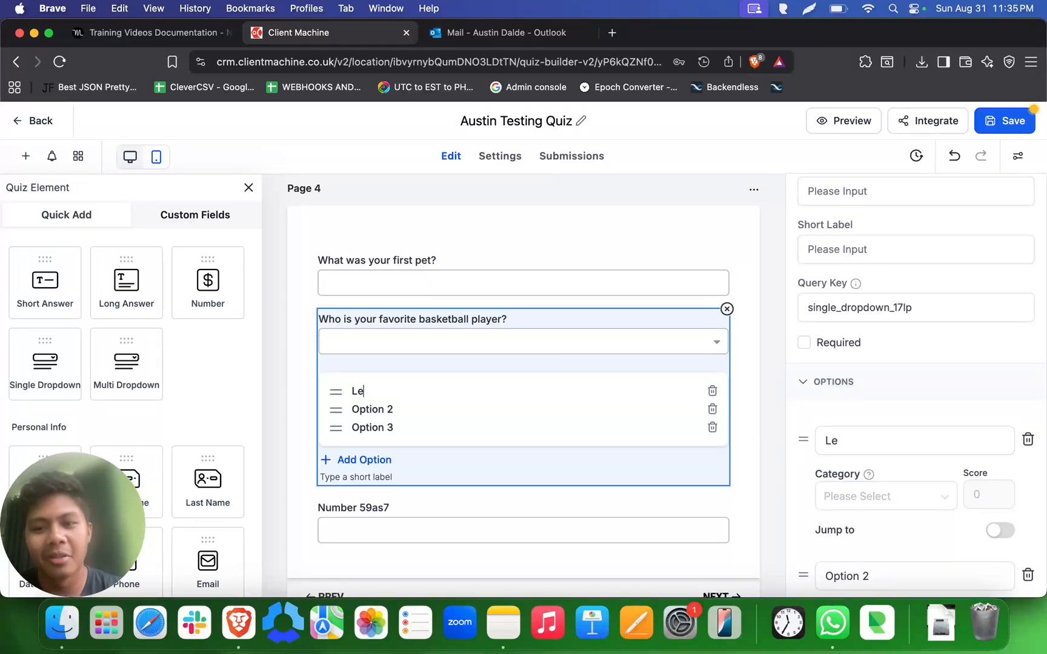
text(bro)
key(BackSpace)
text(ron James)
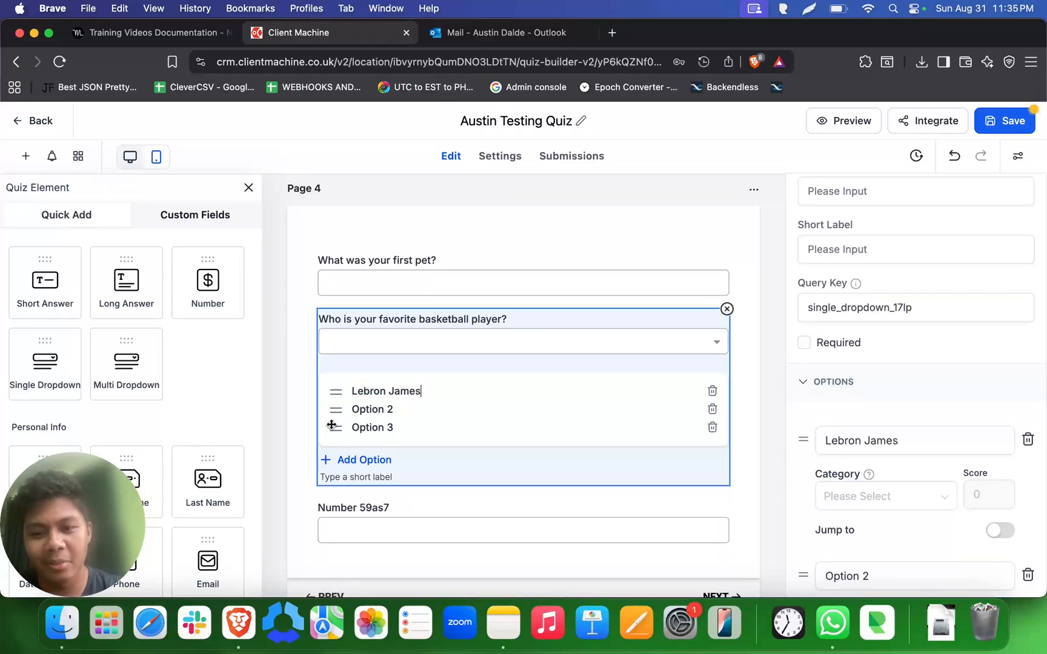
- Rename the dropdown's second option to "Michael Jordan" and its third option to "Steph"
triple_click(373, 410)
key(BackSpace)
text(M)
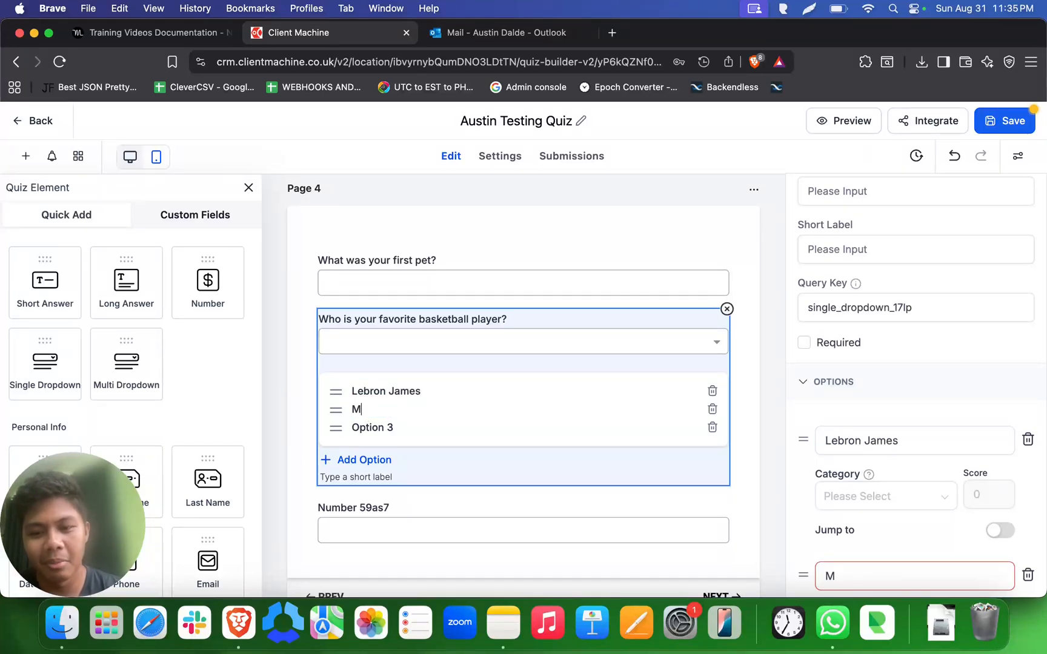
text(ichael Jordan)
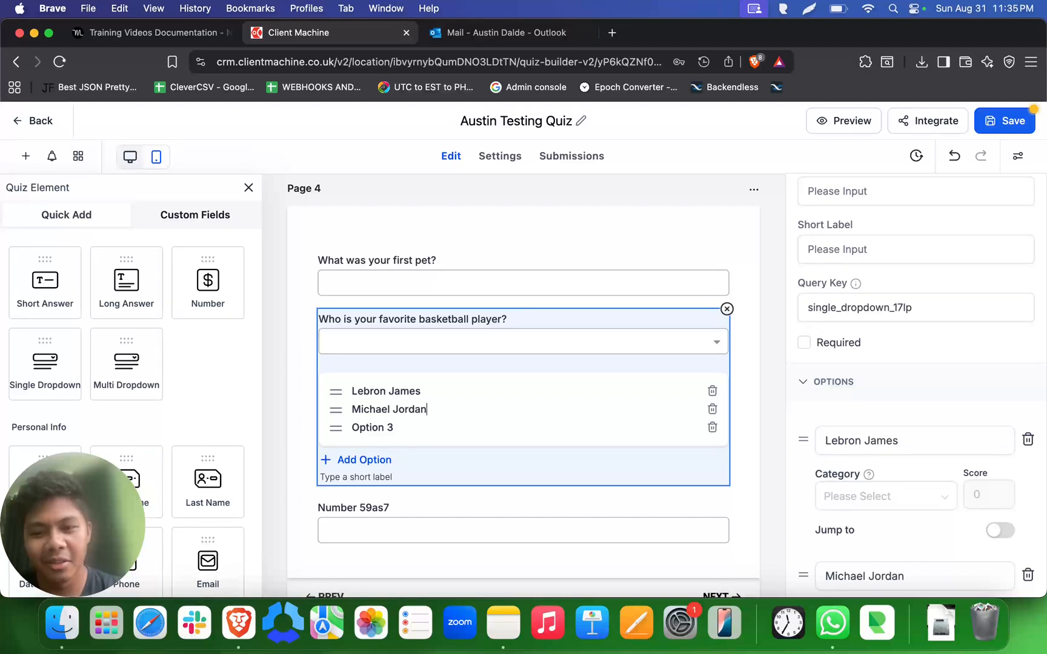
triple_click(385, 426)
key(BackSpace)
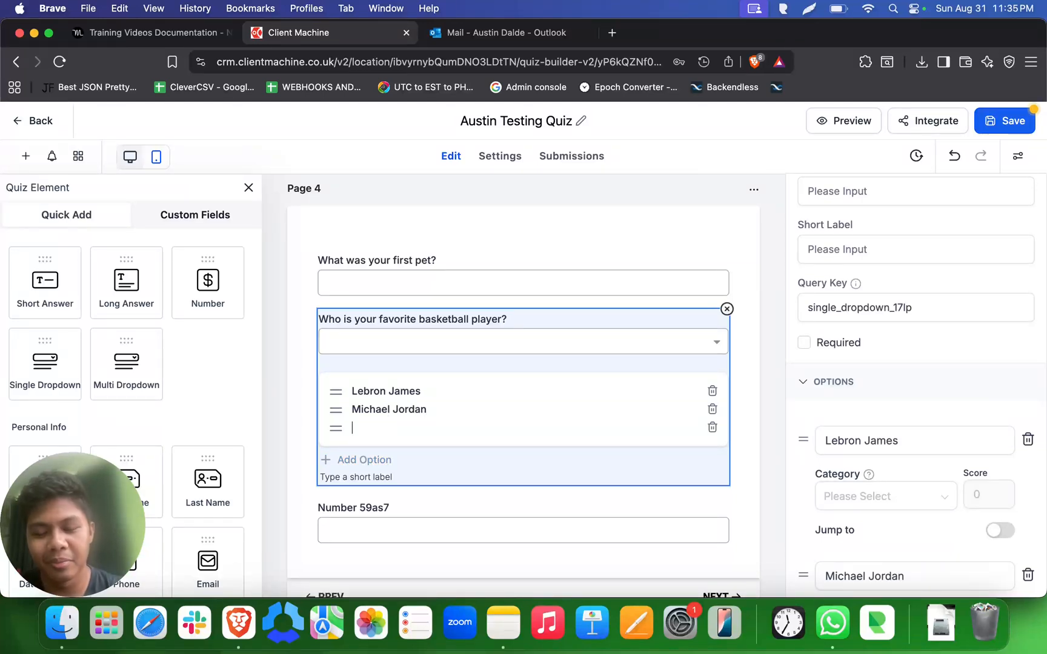
text(Steph Curry)
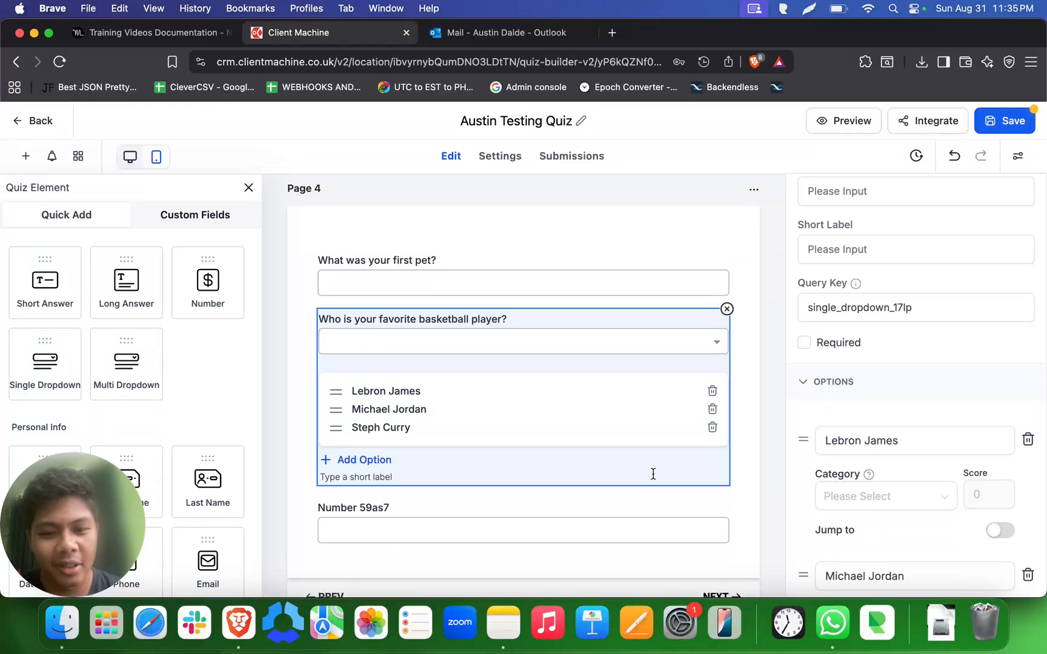
click(774, 493)
- Replace the number question's text on Page 4 with "Rate something from 10"
click(463, 378)
click(371, 376)
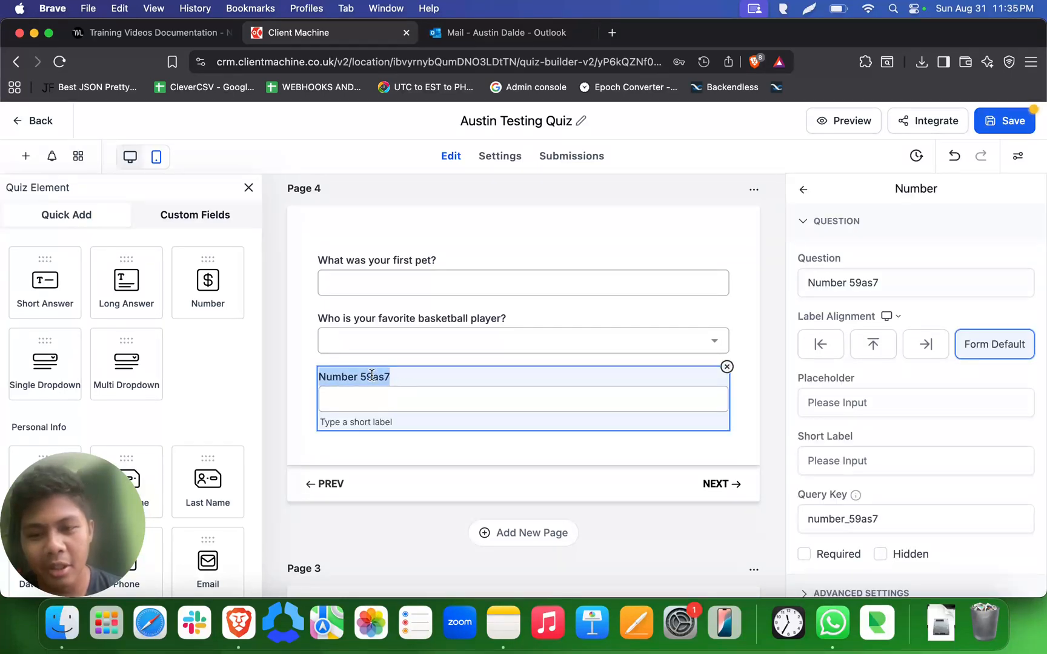
text(Rate)
key(super+a)
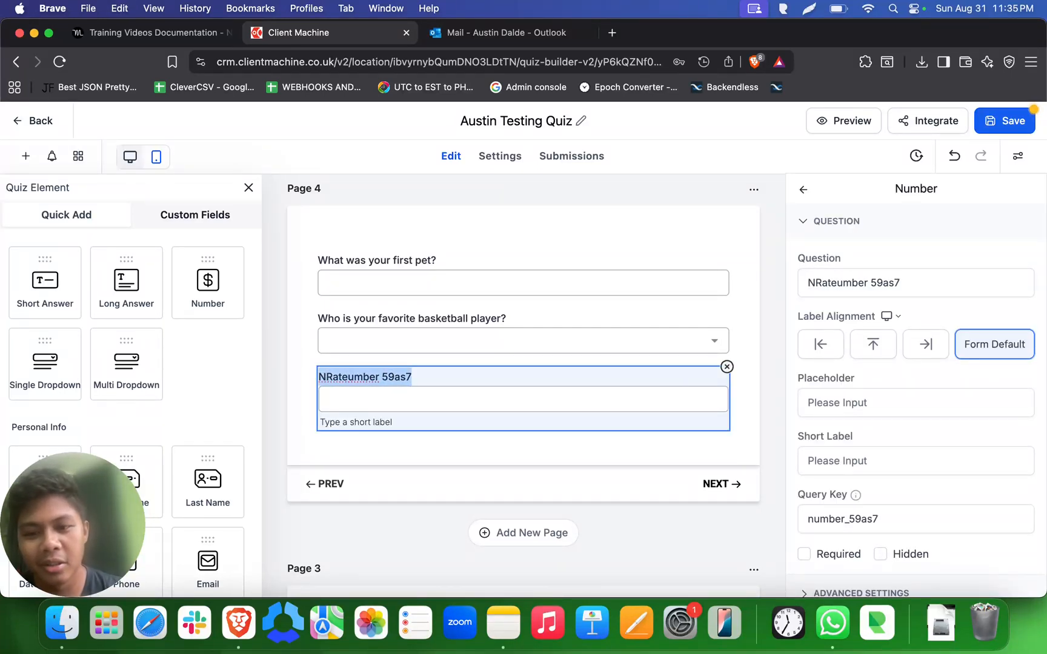
key(BackSpace)
text(Rate)
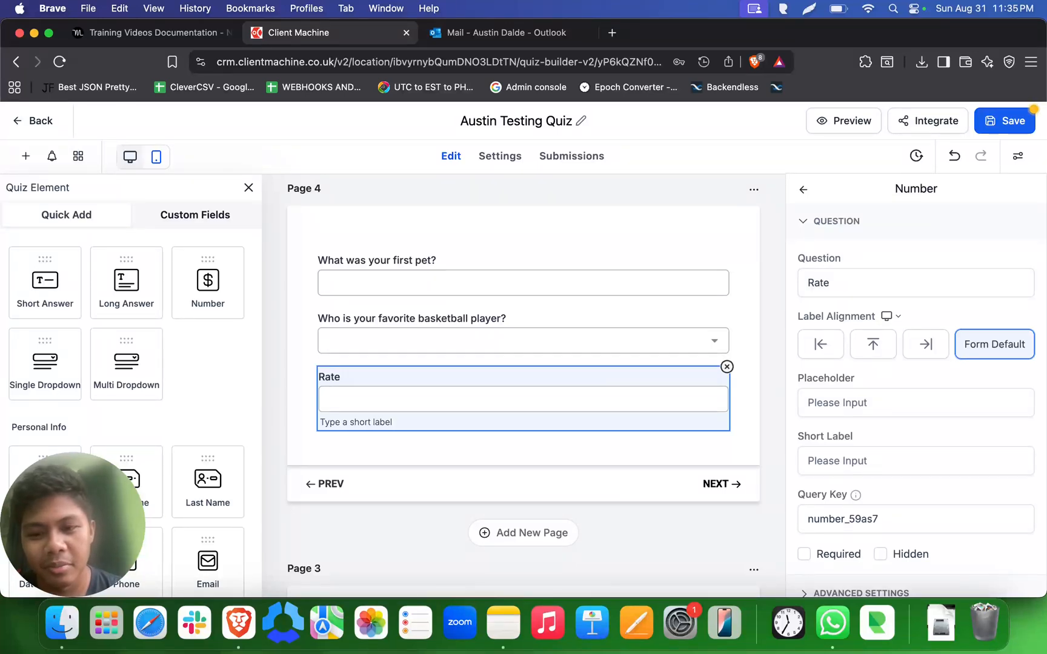
text( somet)
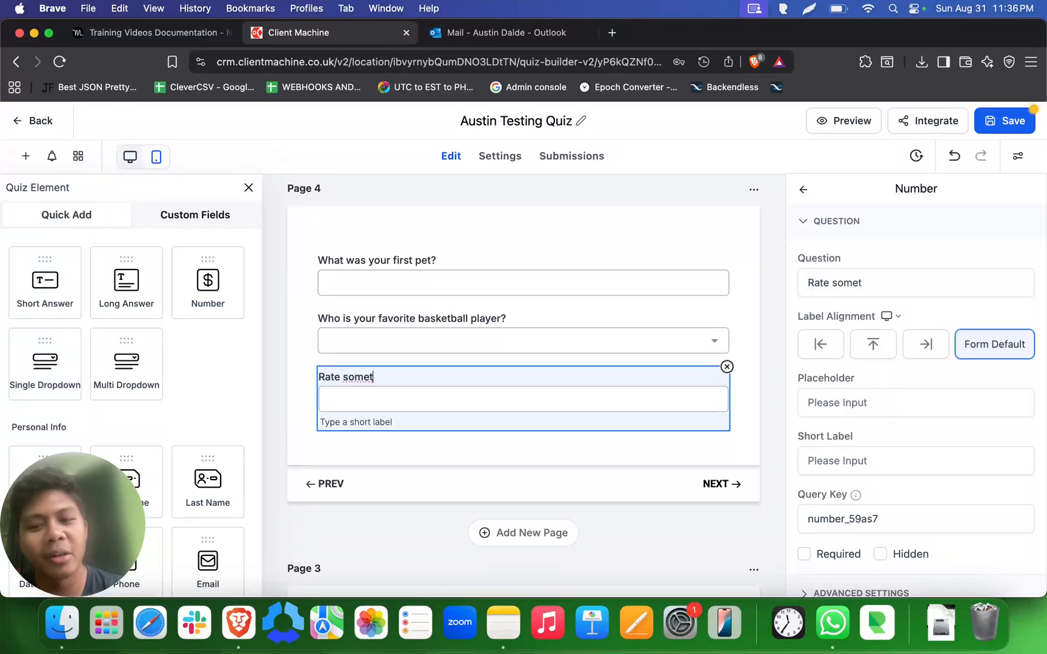
text(ing)
key(BackSpace)
key(BackSpace)
key(BackSpace)
key(BackSpace)
text(hing)
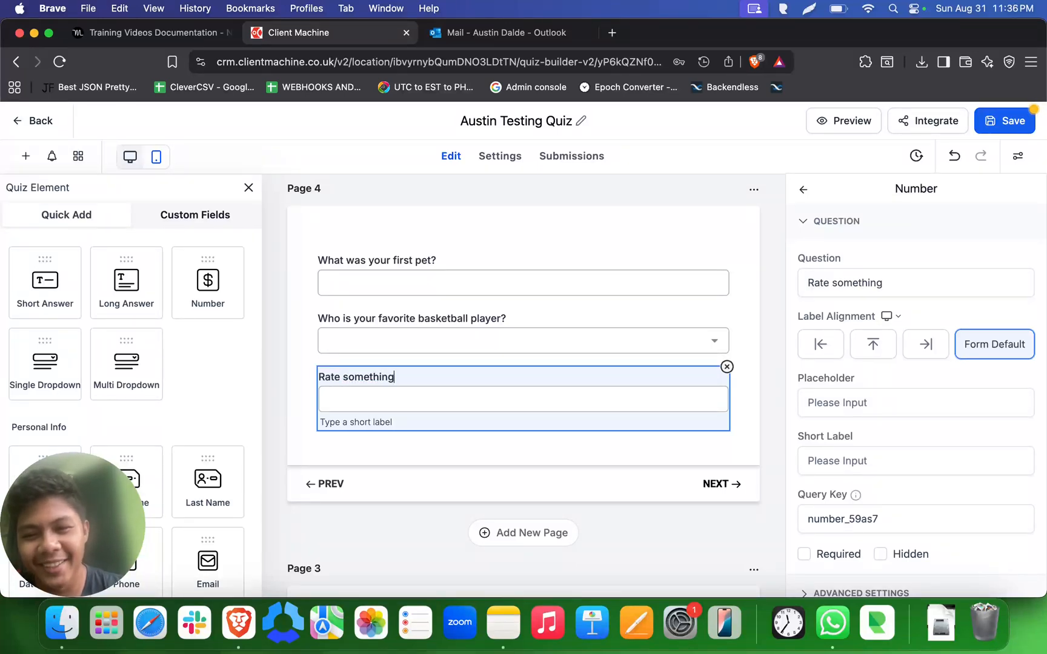
text( from 10)
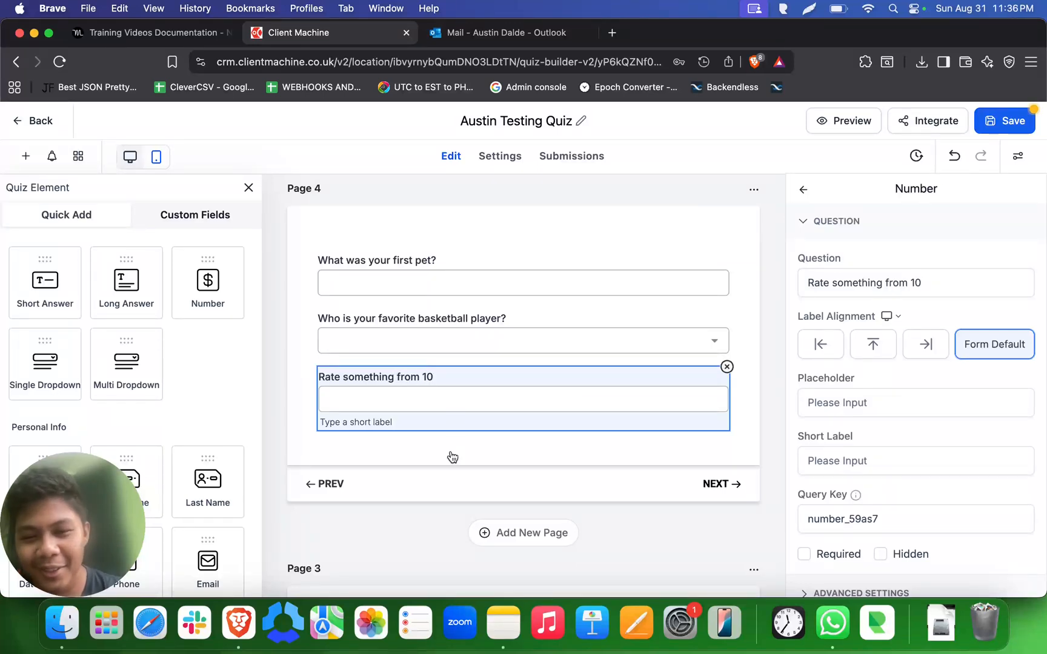
- Insert the missing lower limit into the rating question so it reads "Rate something from 1 to 10"
click(418, 373)
text(1t)
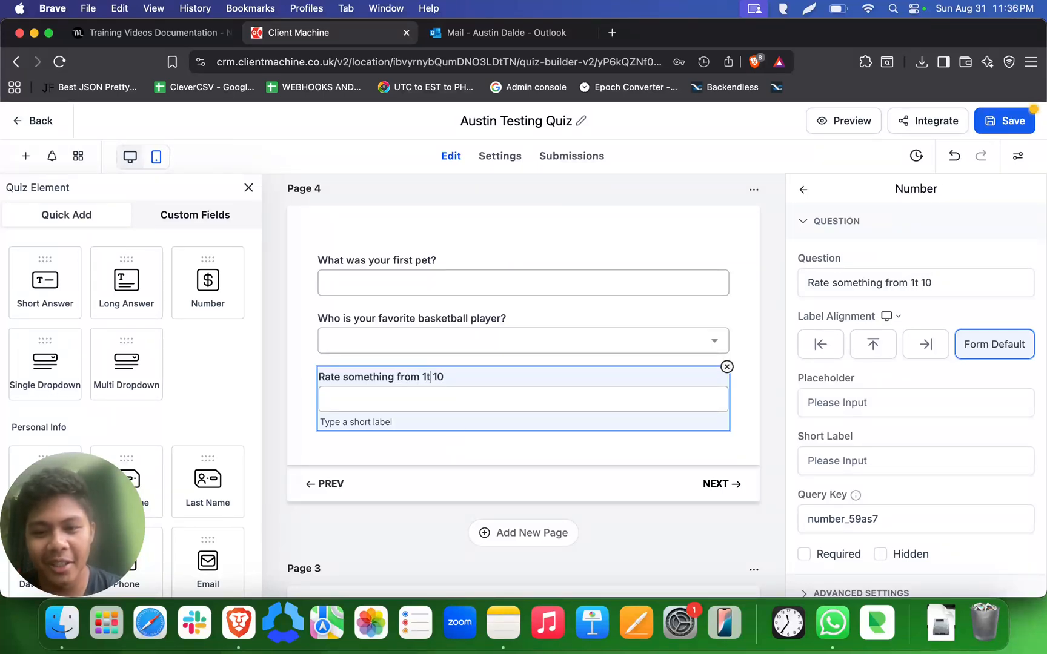
key(BackSpace)
text(to 1)
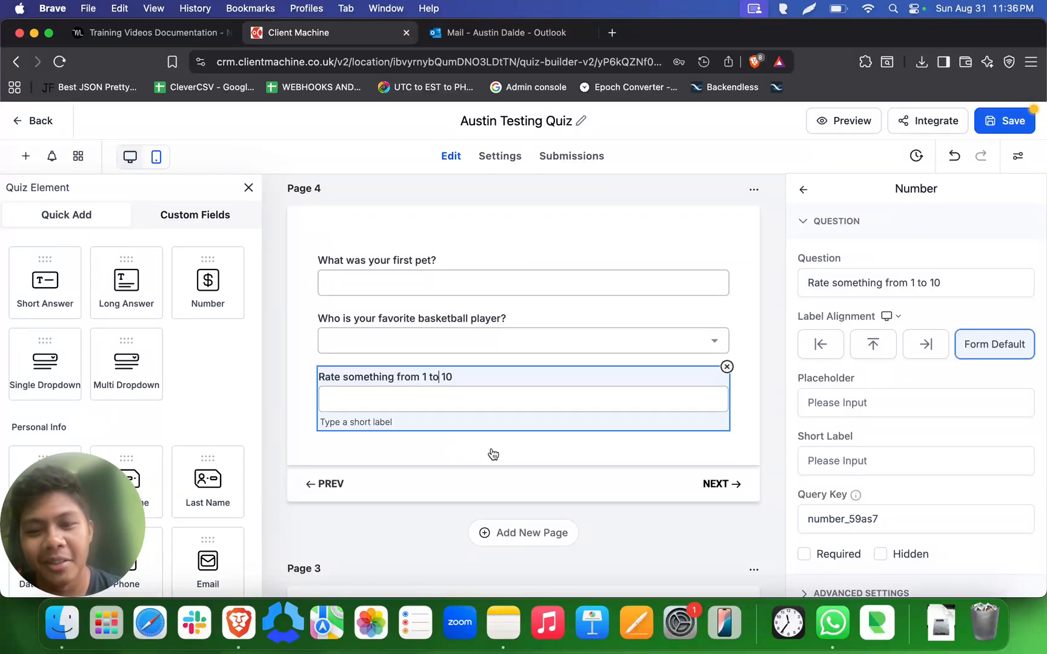
click(493, 458)
- Set the quiz's background color to pure red, #FF0000FF, in the style options
scroll(599, 438, up, 10)
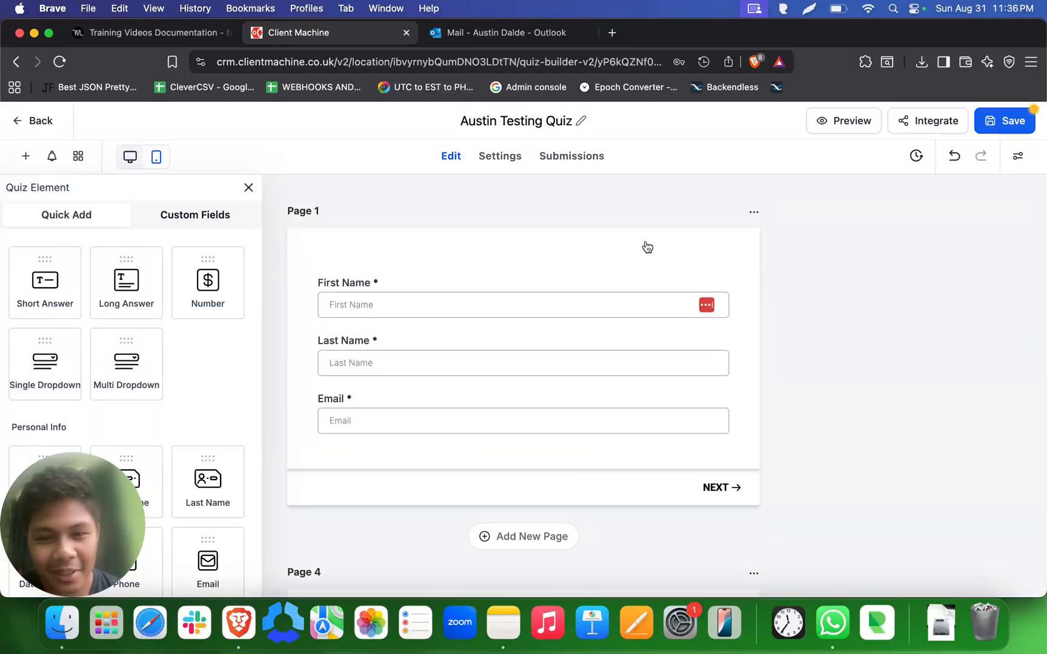
scroll(647, 246, down, 10)
scroll(647, 246, up, 10)
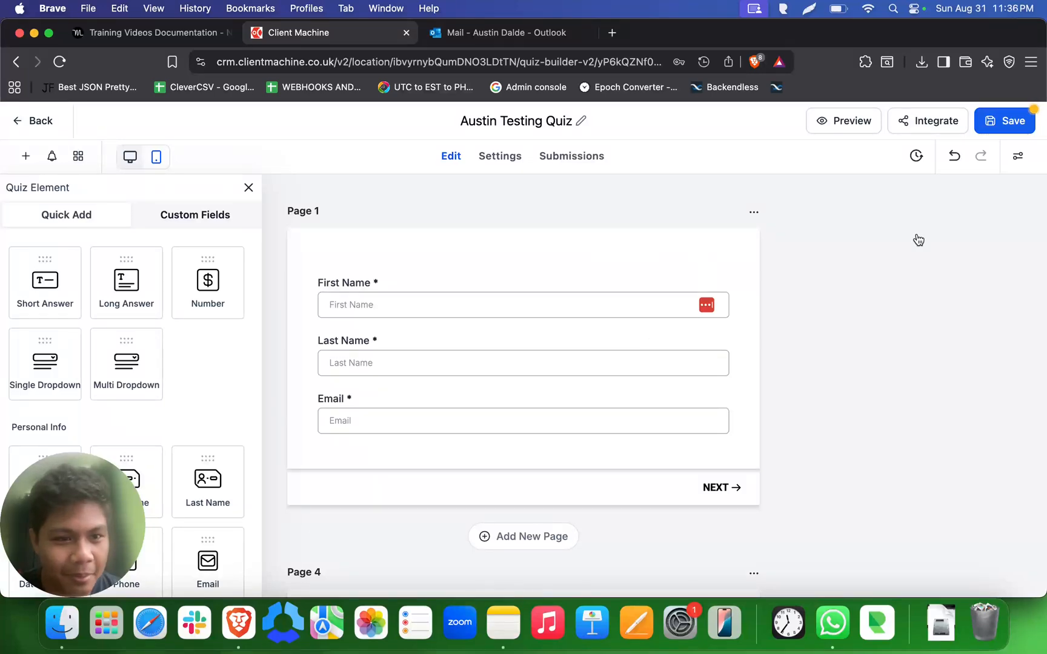
click(1020, 165)
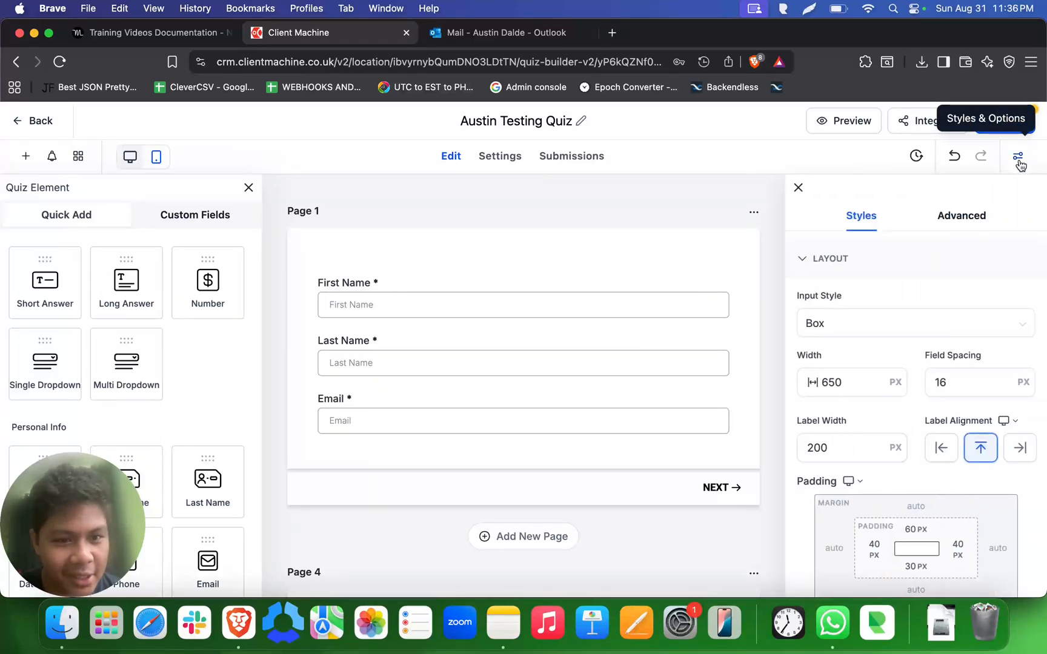
click(831, 262)
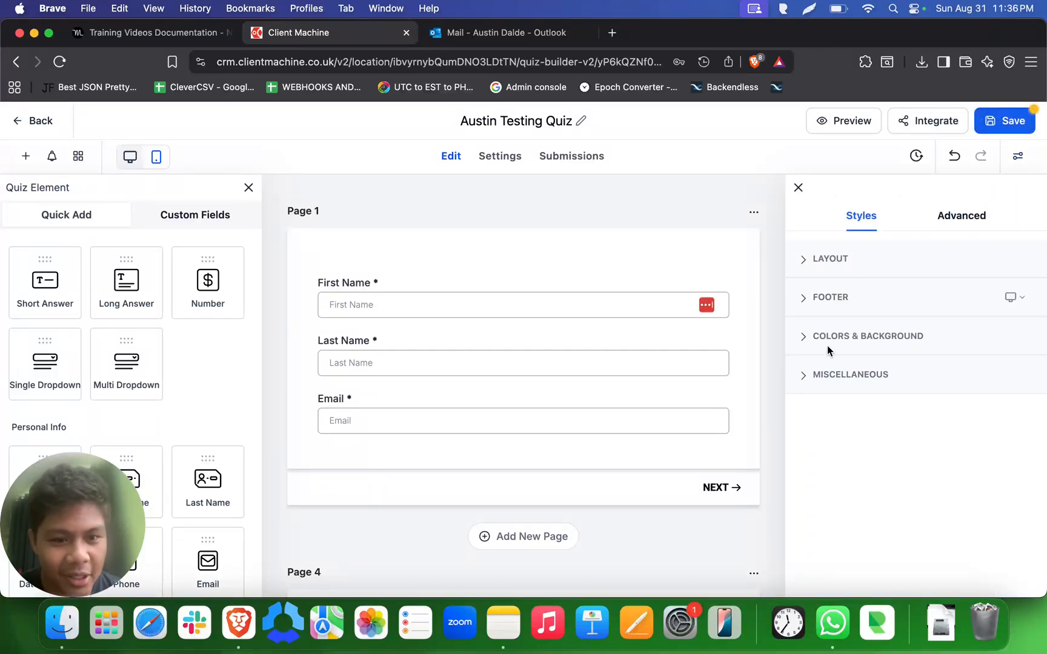
scroll(707, 395, down, 10)
scroll(706, 395, up, 10)
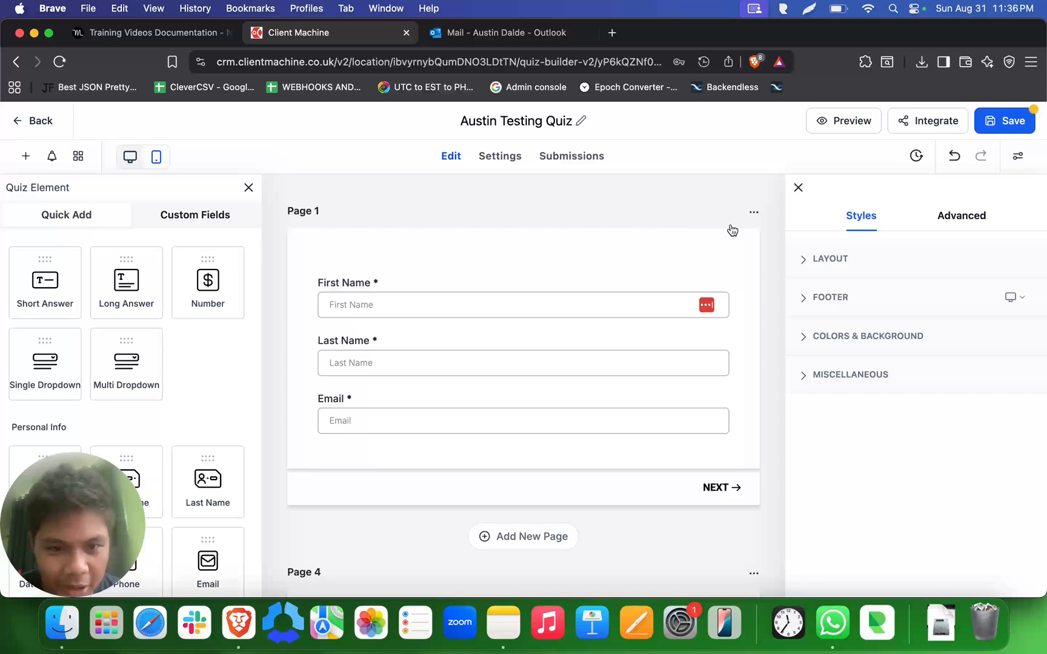
click(851, 337)
scroll(860, 363, down, 2)
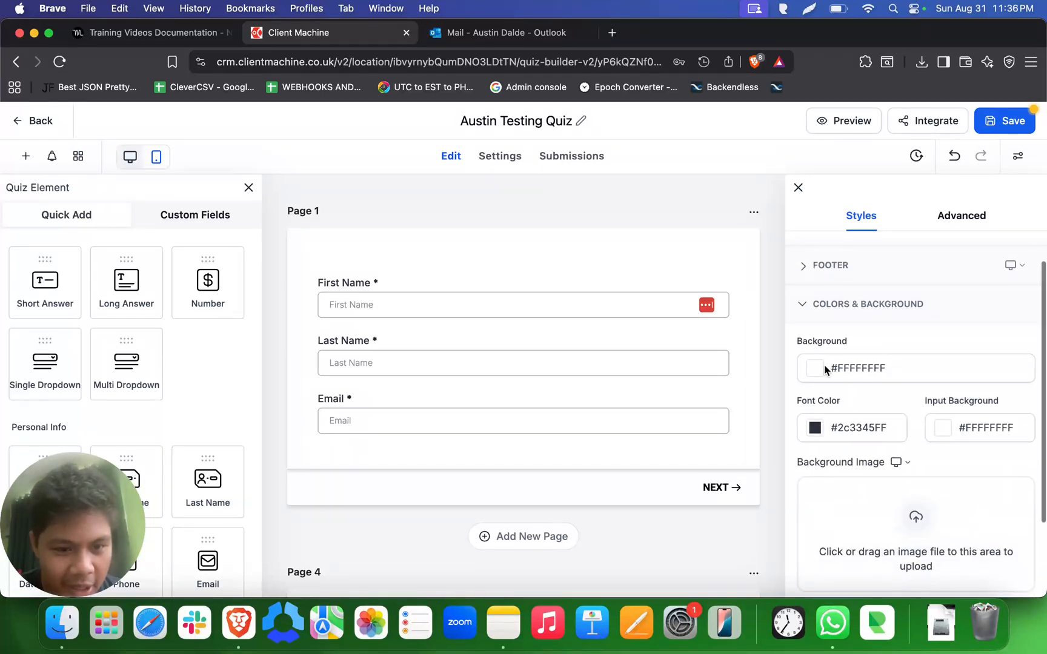
click(818, 369)
drag(821, 410, 911, 377)
click(968, 344)
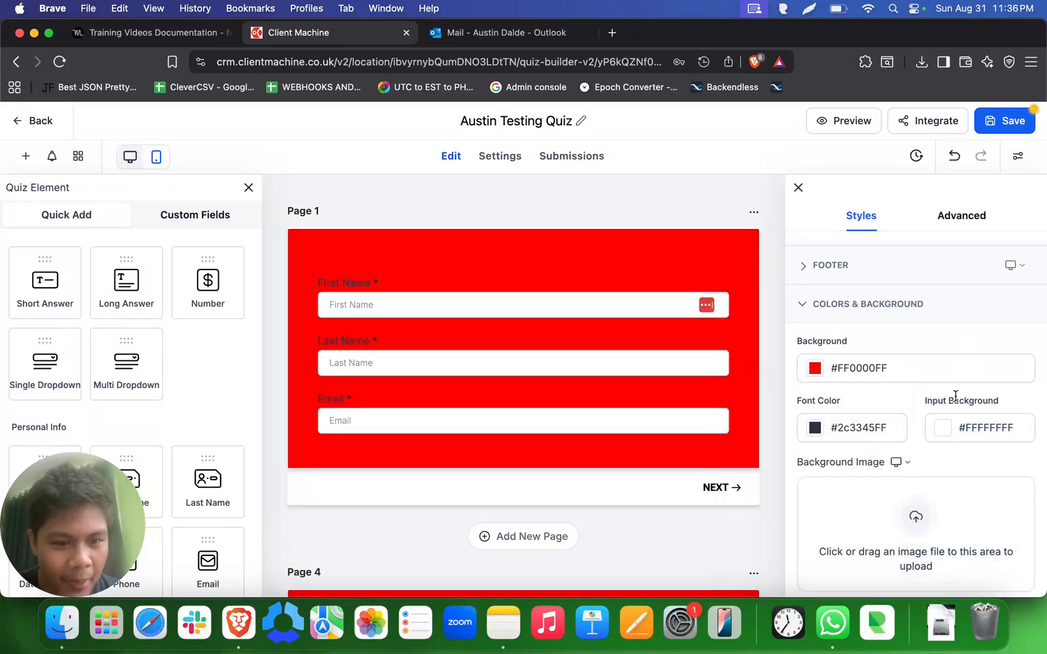
click(665, 306)
click(660, 380)
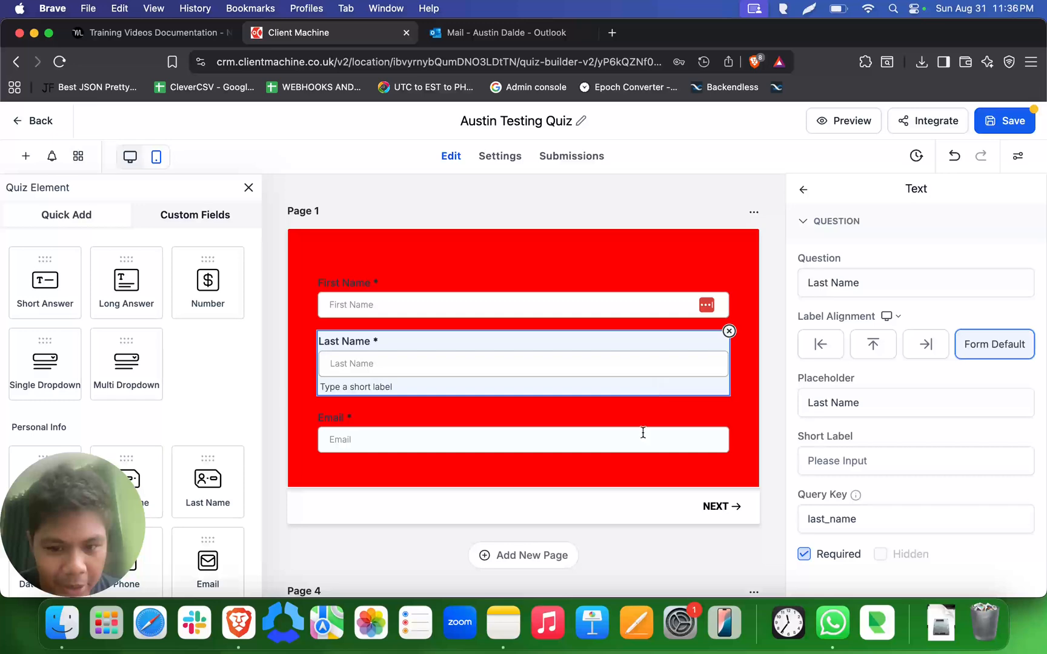
click(671, 307)
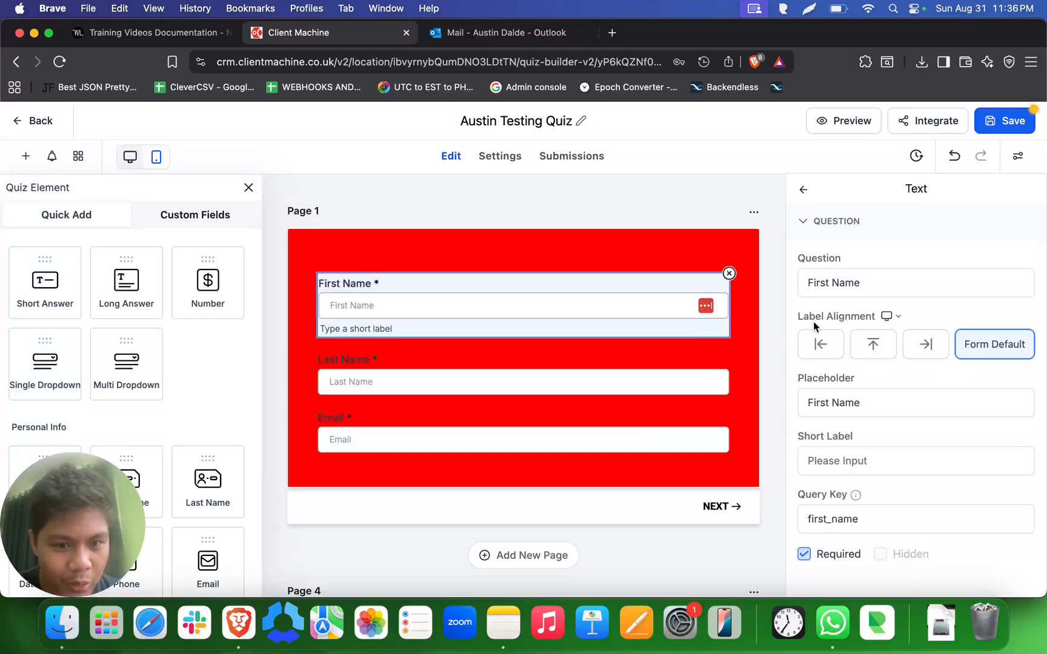
click(803, 190)
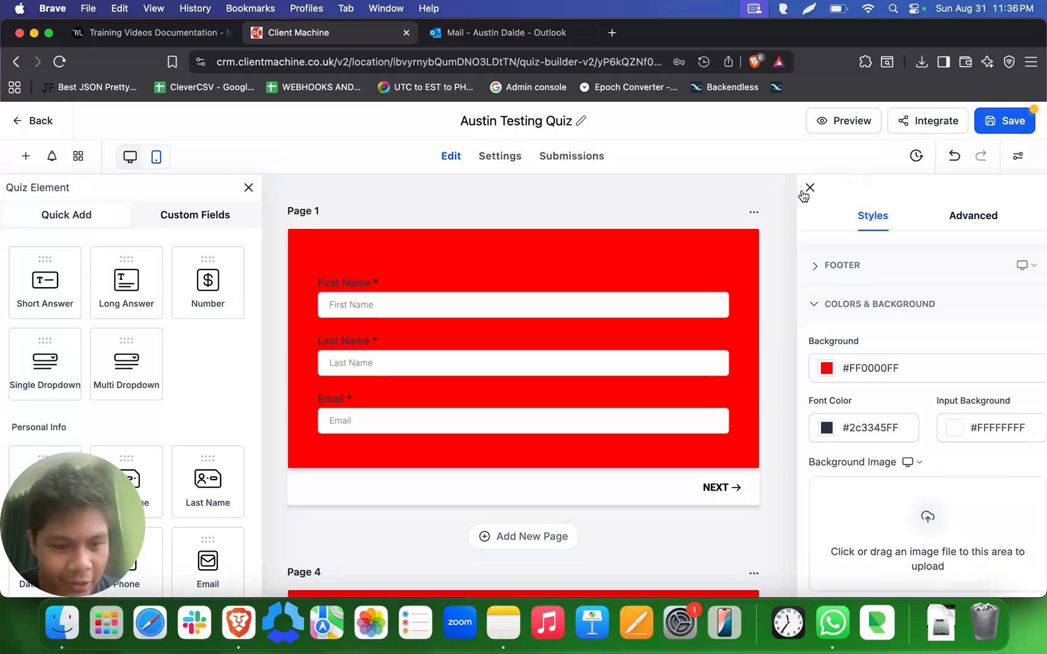
- Set the input background color of the quiz fields to light green, #D3F9A6FF
click(941, 428)
click(928, 318)
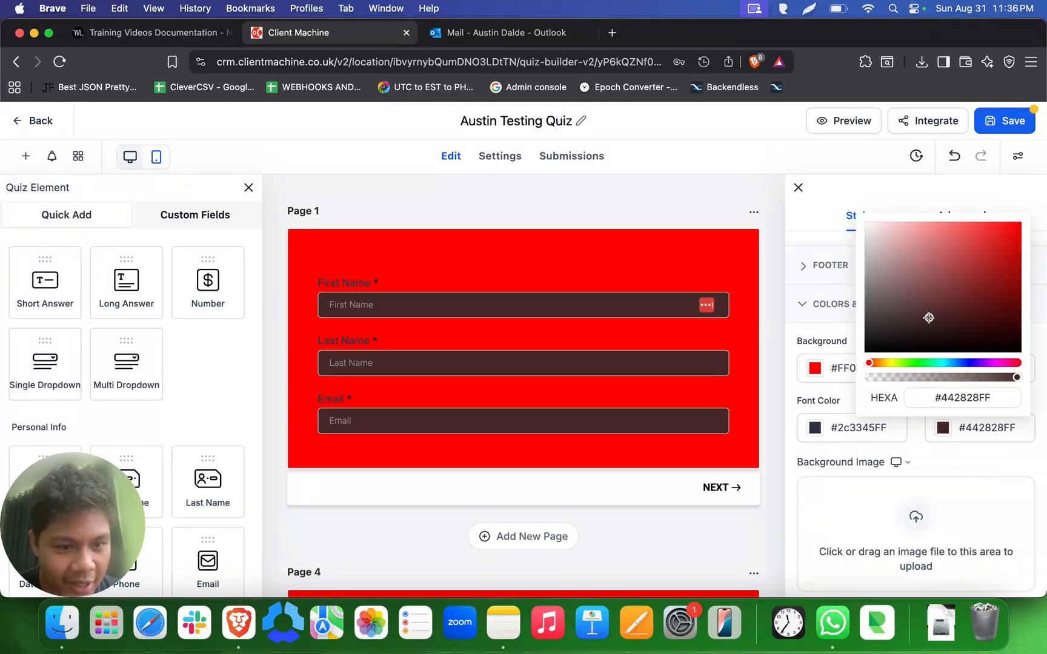
click(960, 363)
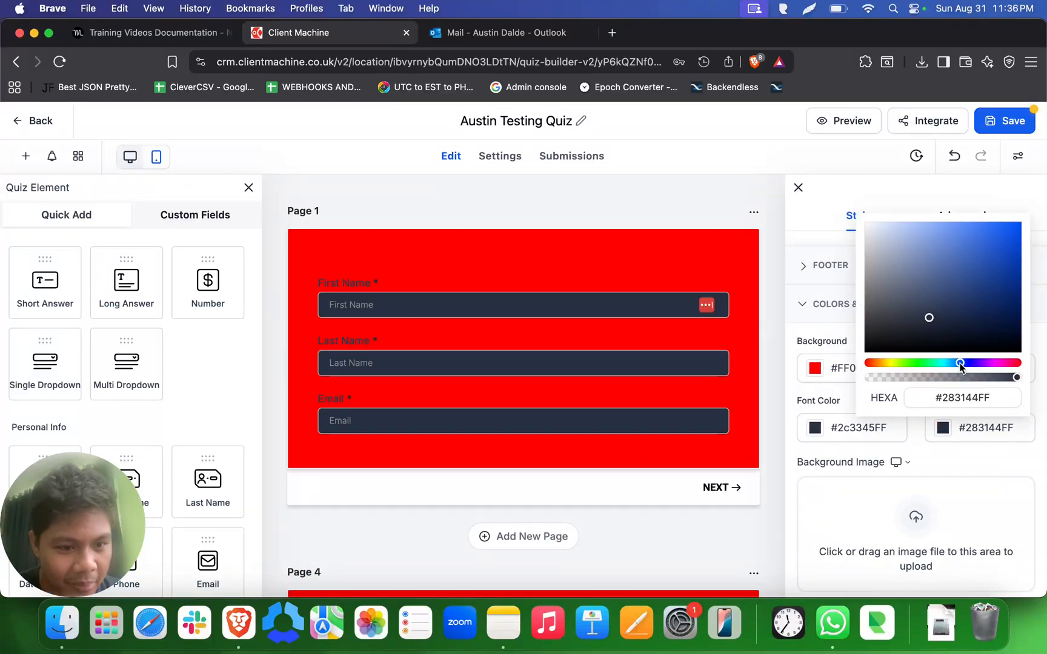
click(895, 362)
click(905, 362)
mouse_move(929, 313)
mouse_down()
mouse_move(899, 218)
mouse_move(925, 228)
mouse_move(916, 224)
mouse_up()
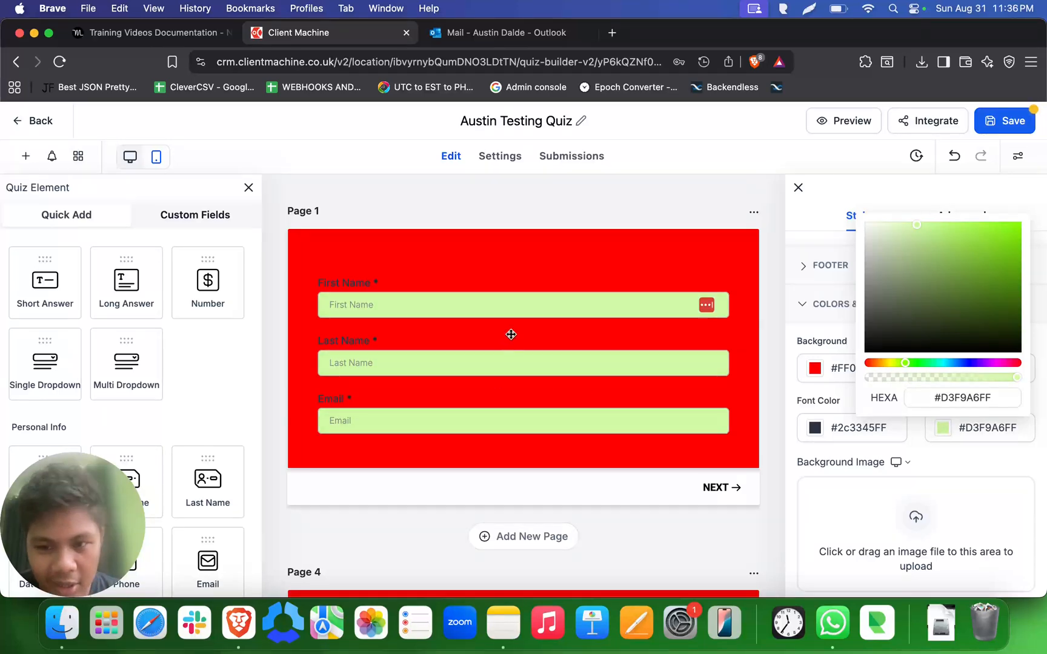
click(653, 534)
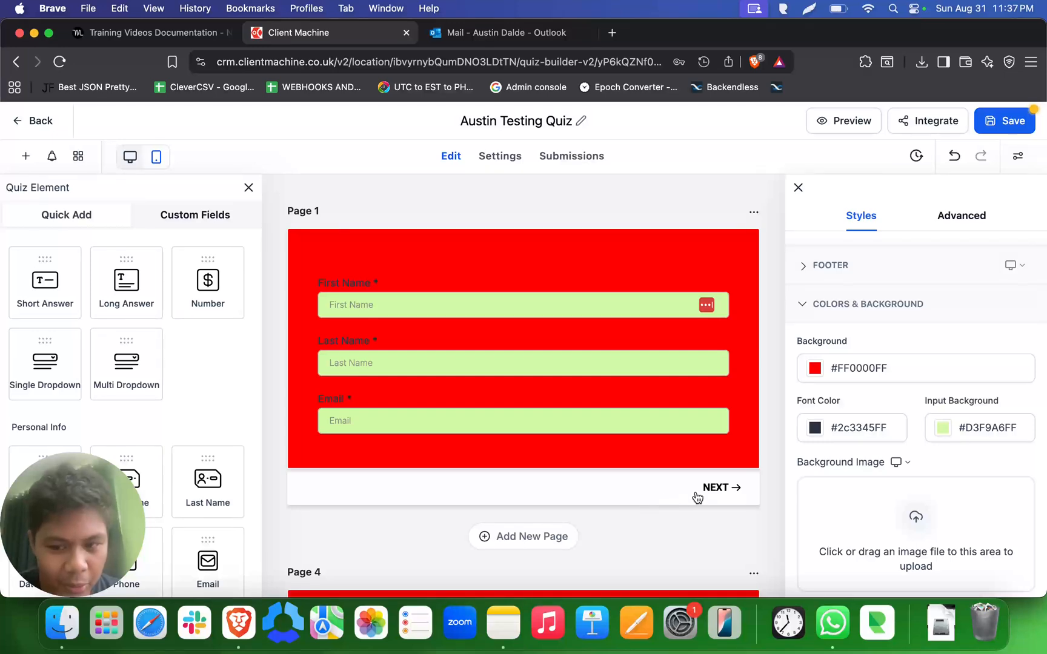
- Set the quiz footer's background fill to light pink, #F5A5F5FF
click(810, 308)
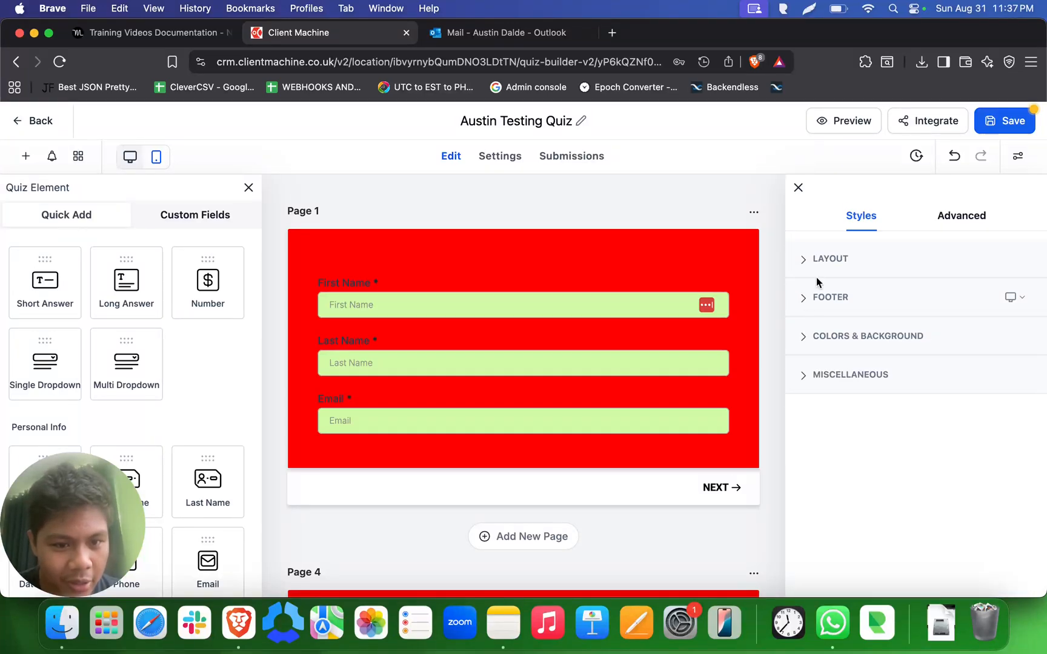
click(803, 299)
scroll(869, 348, down, 2)
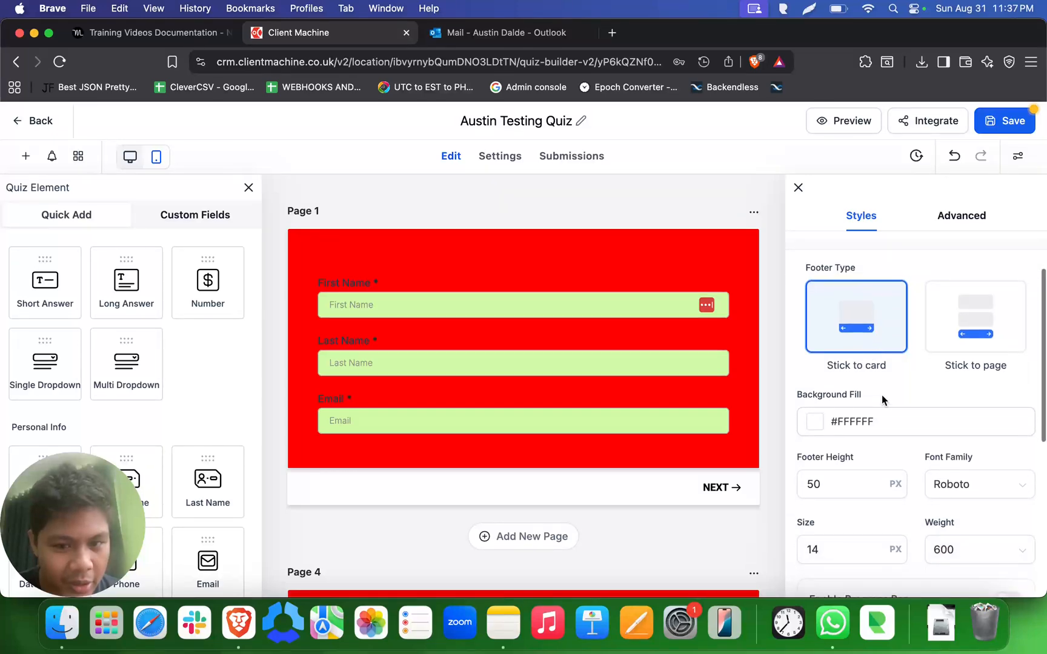
scroll(884, 398, up, 1)
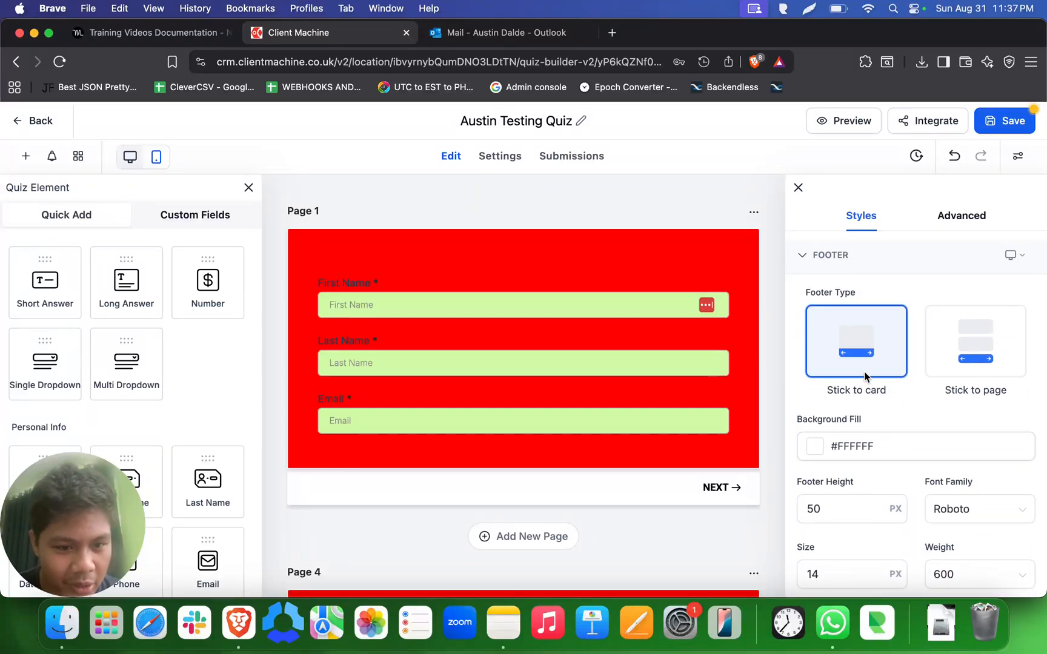
scroll(852, 417, down, 2)
click(815, 380)
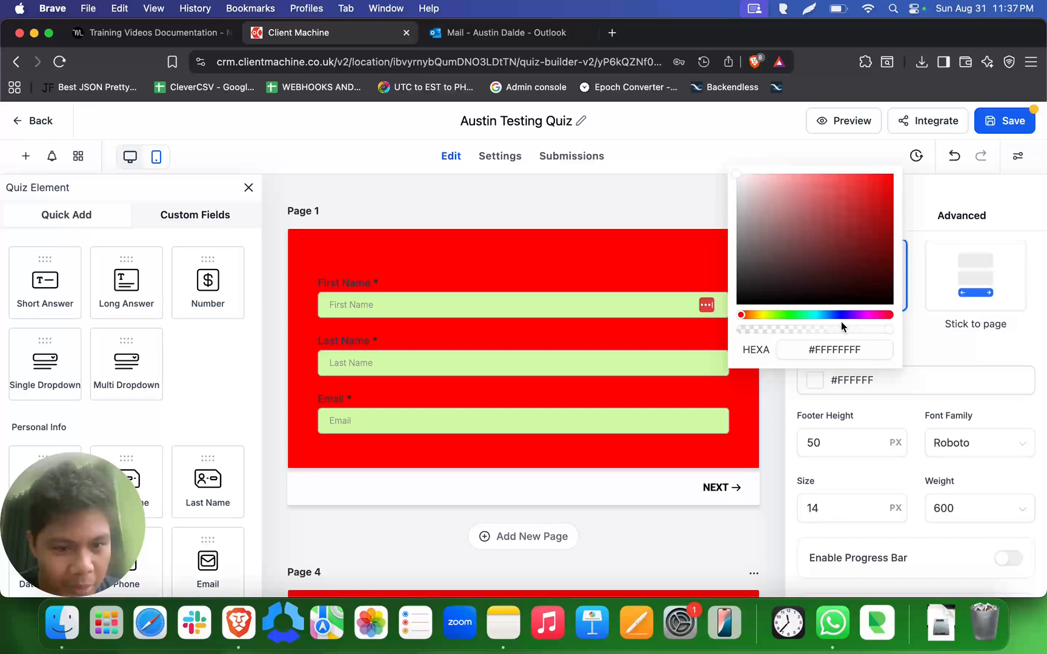
click(863, 315)
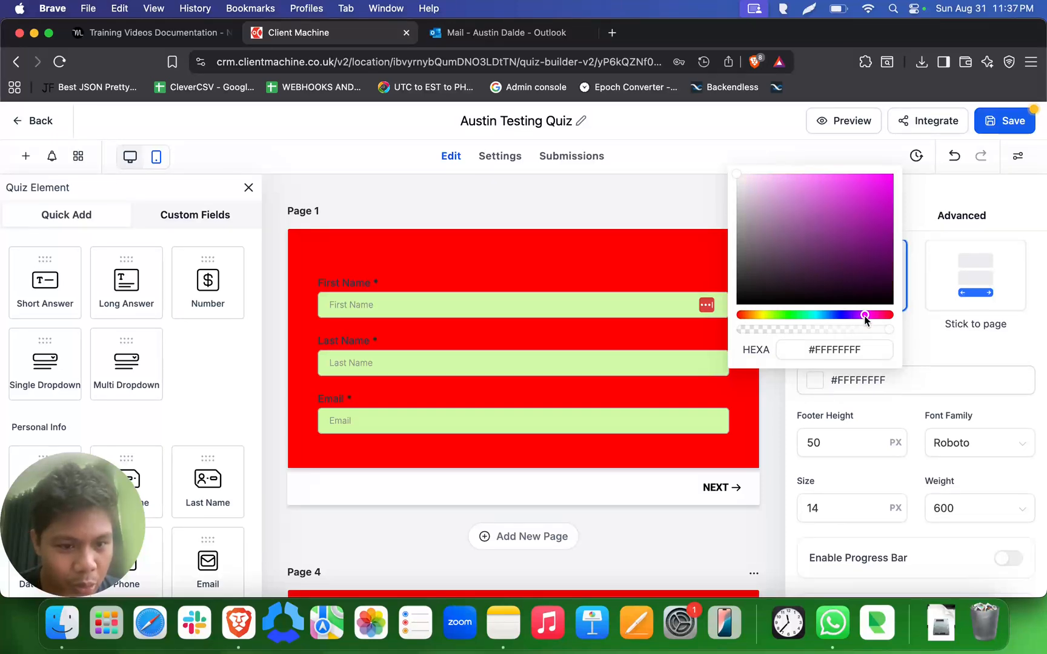
click(788, 175)
drag(789, 175, 788, 178)
click(899, 480)
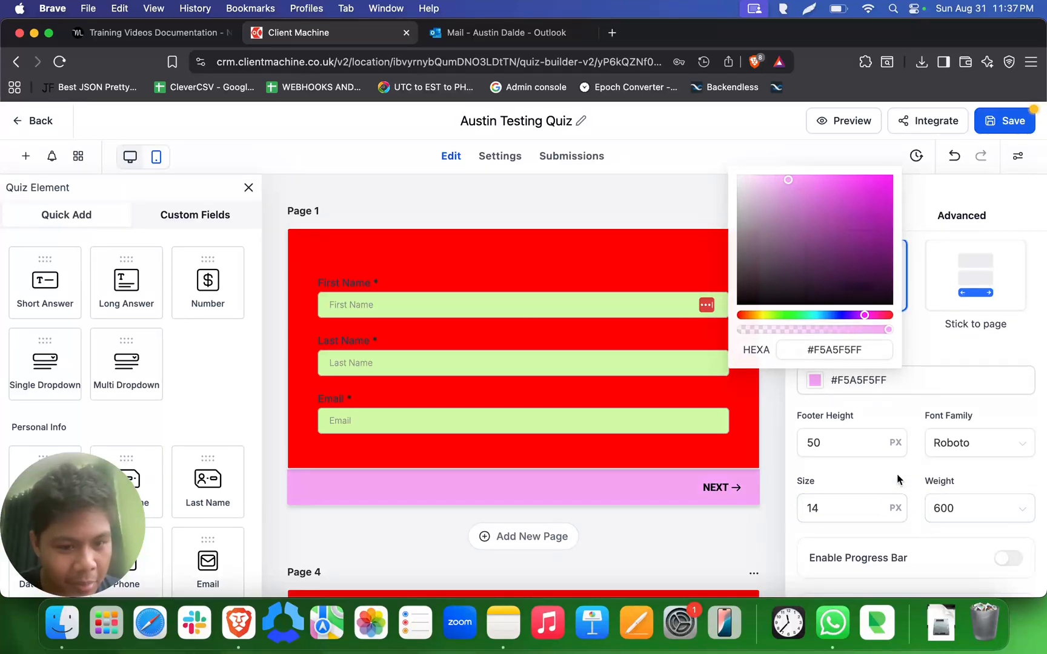
- Set the footer height to 100 px and check the footer across the quiz pages
double_click(844, 440)
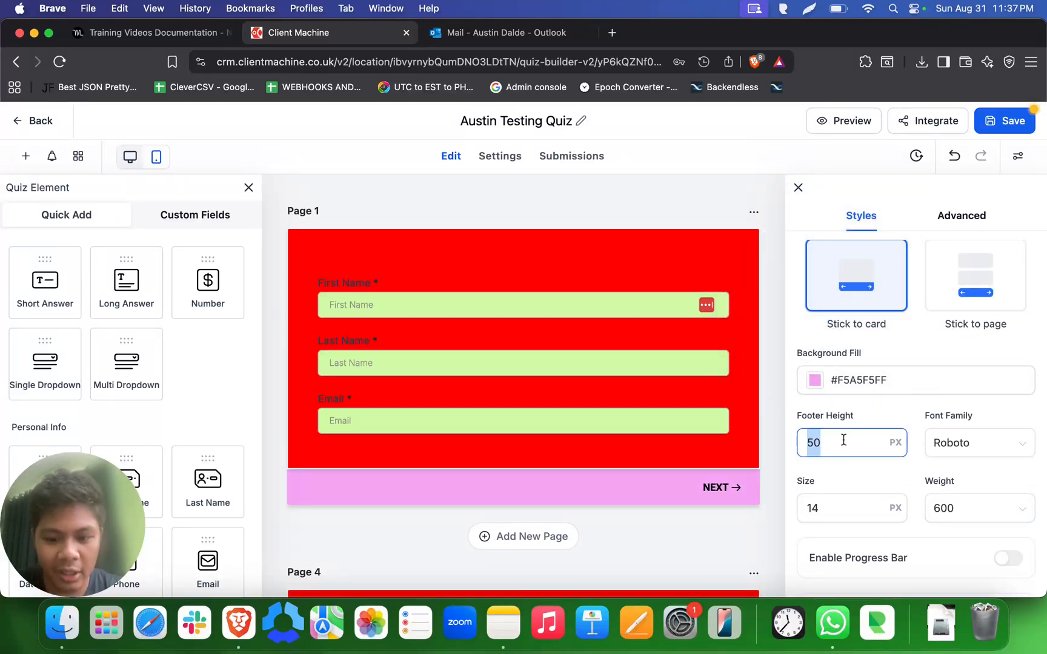
text(100)
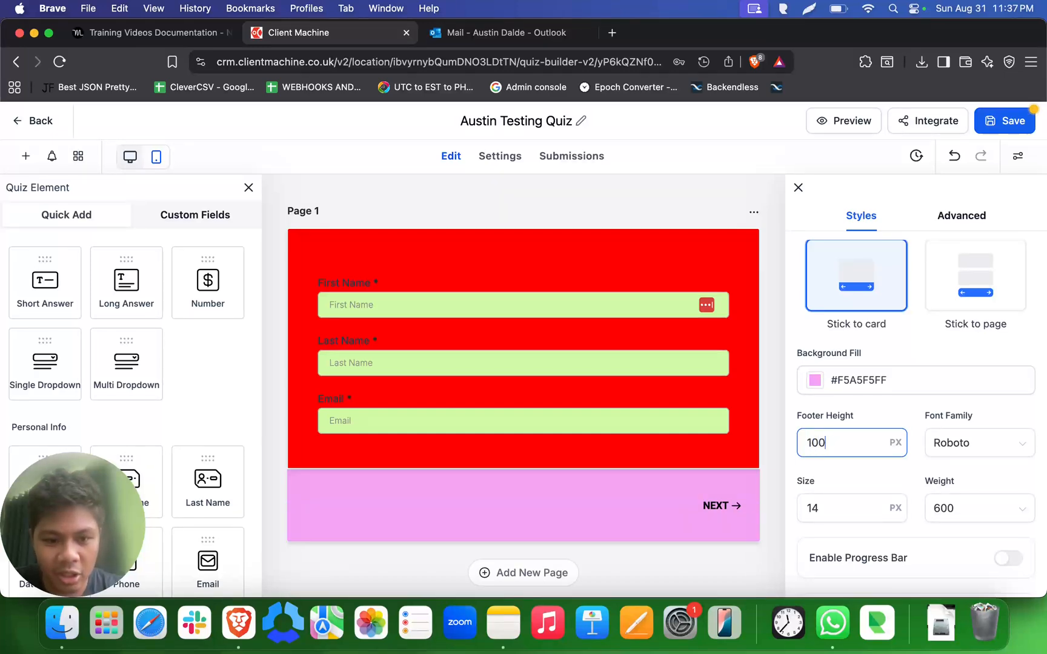
scroll(636, 465, down, 5)
scroll(635, 464, up, 3)
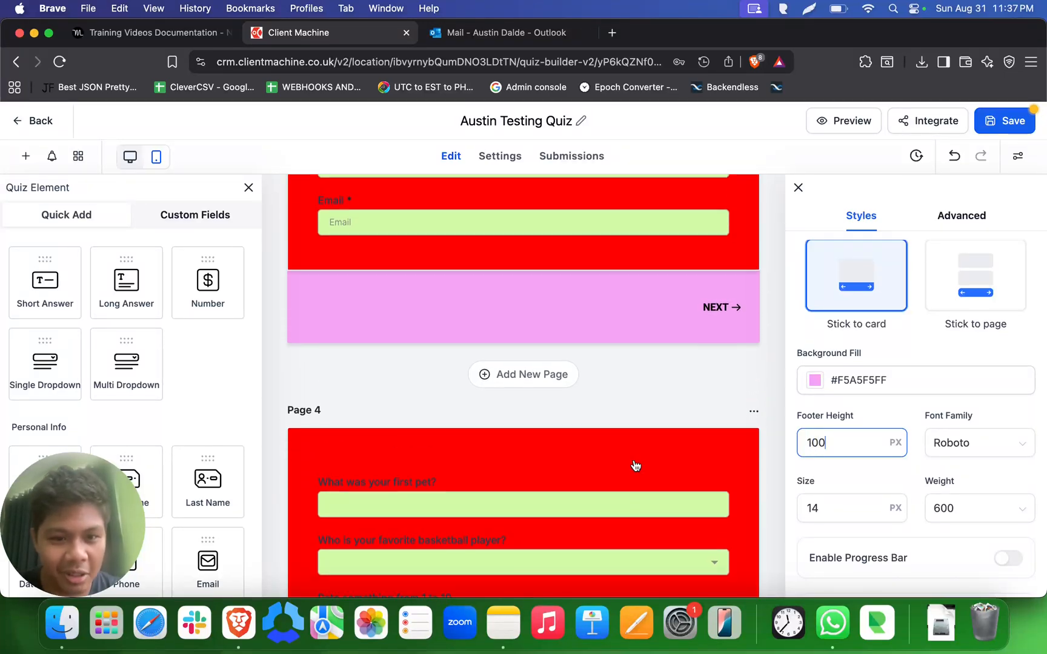
scroll(636, 465, up, 1)
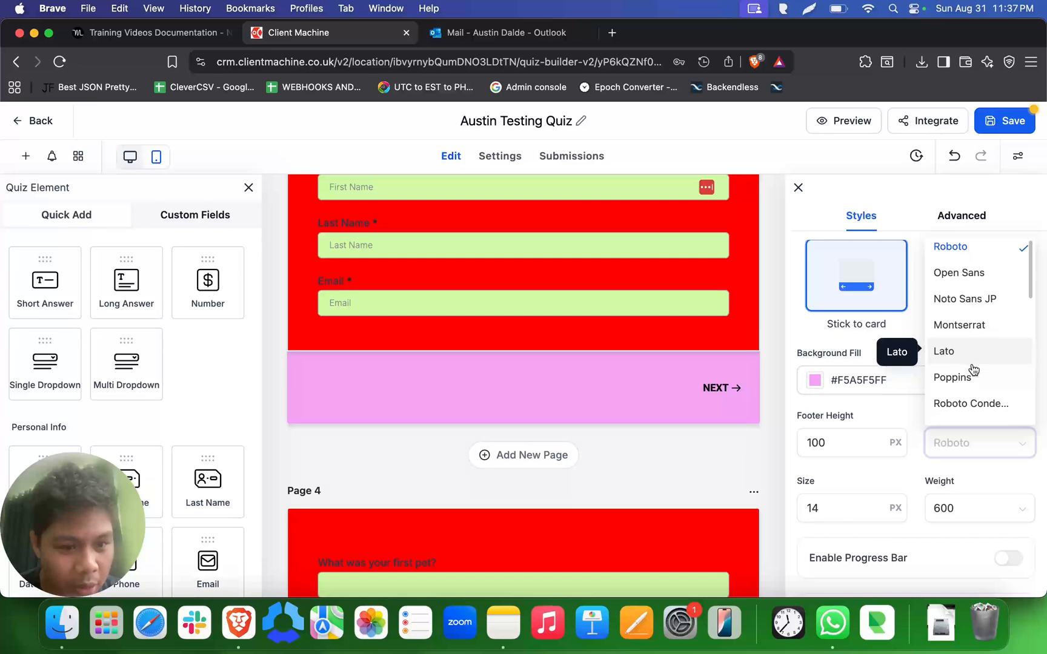
- Try Lato and Poppins as the footer's font family
scroll(974, 351, down, 1)
click(975, 326)
click(936, 445)
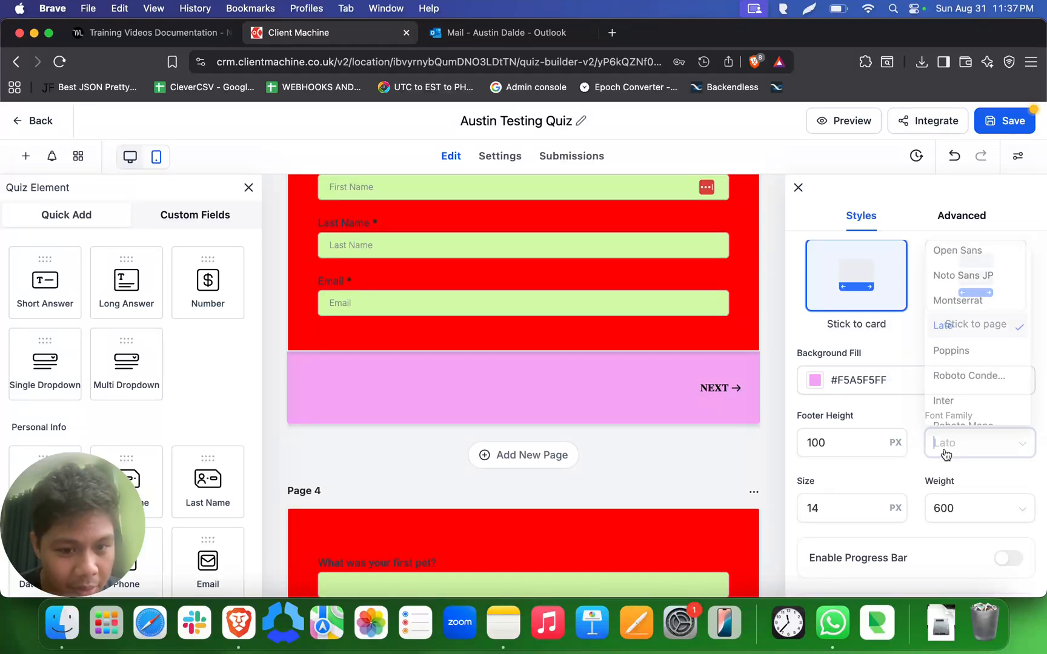
click(952, 347)
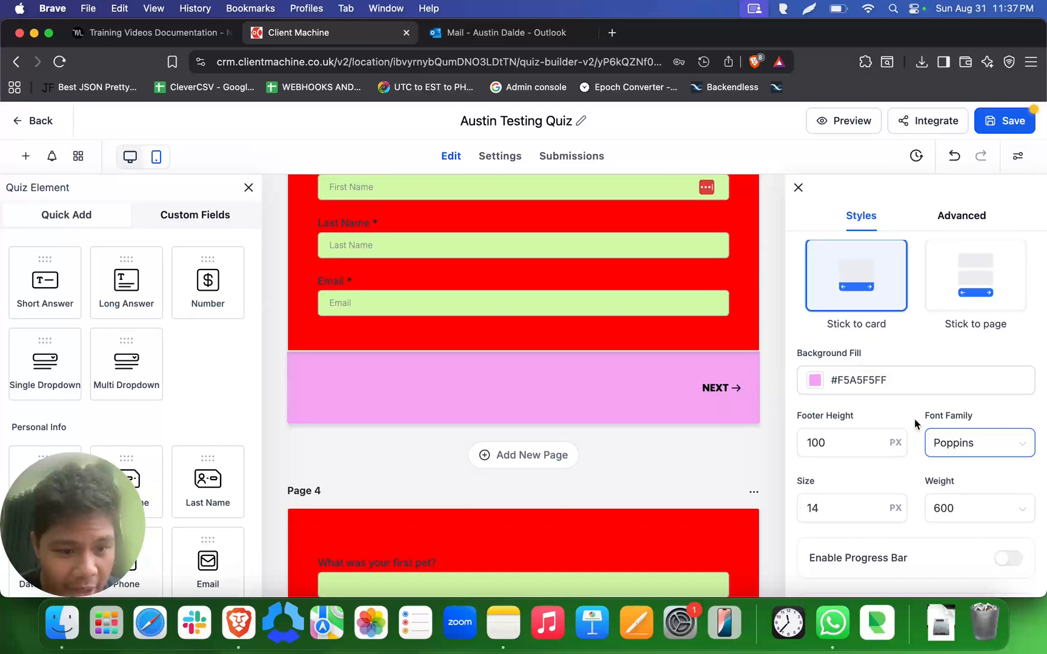
- Set the footer's font family to Roboto Mono
click(949, 446)
scroll(970, 368, down, 1)
click(990, 371)
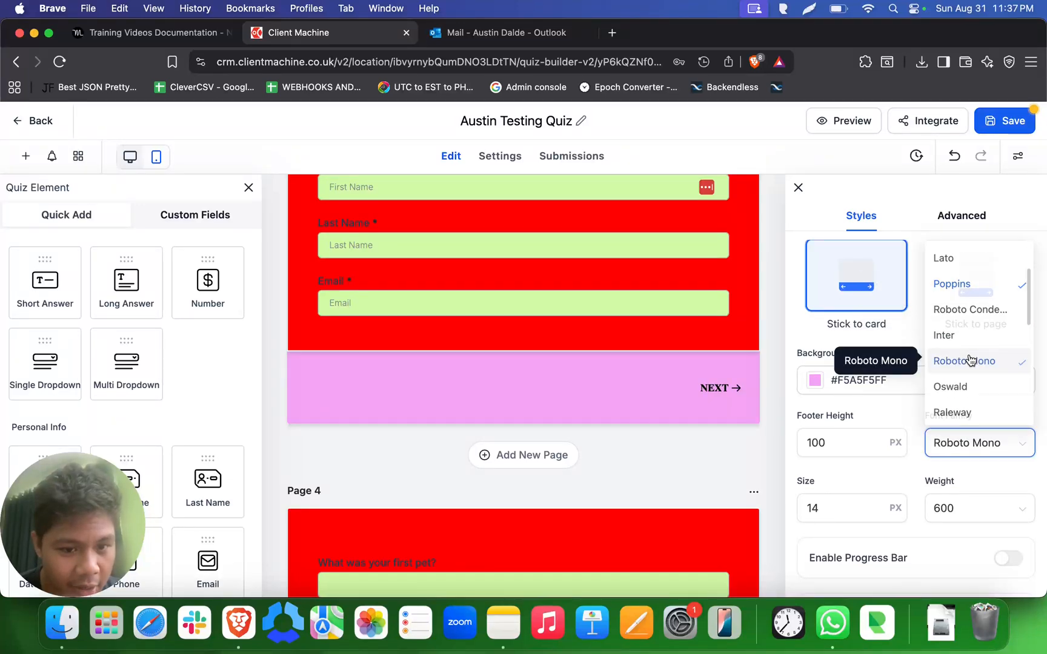
- Try 800 and 900 as the footer's font weight
scroll(957, 460, down, 1)
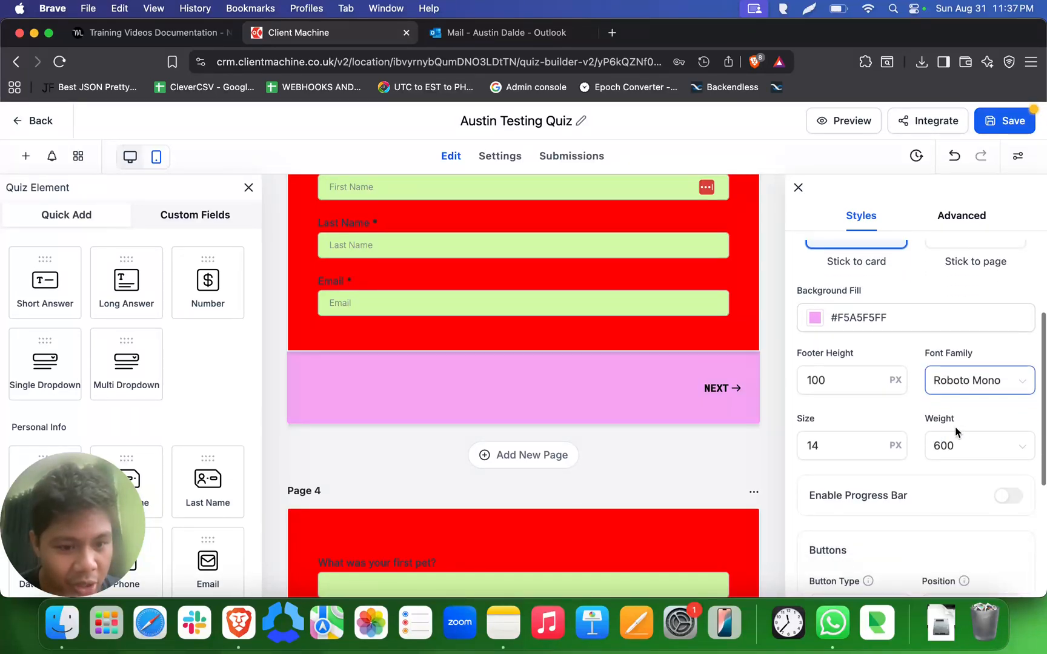
click(961, 447)
scroll(963, 394, down, 2)
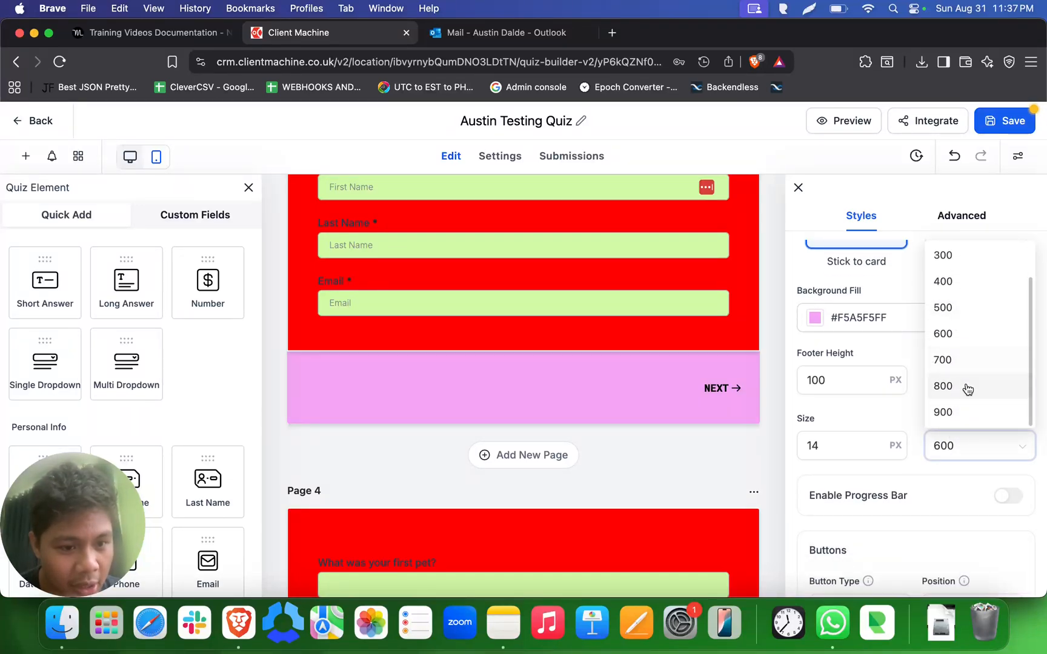
click(967, 388)
click(978, 454)
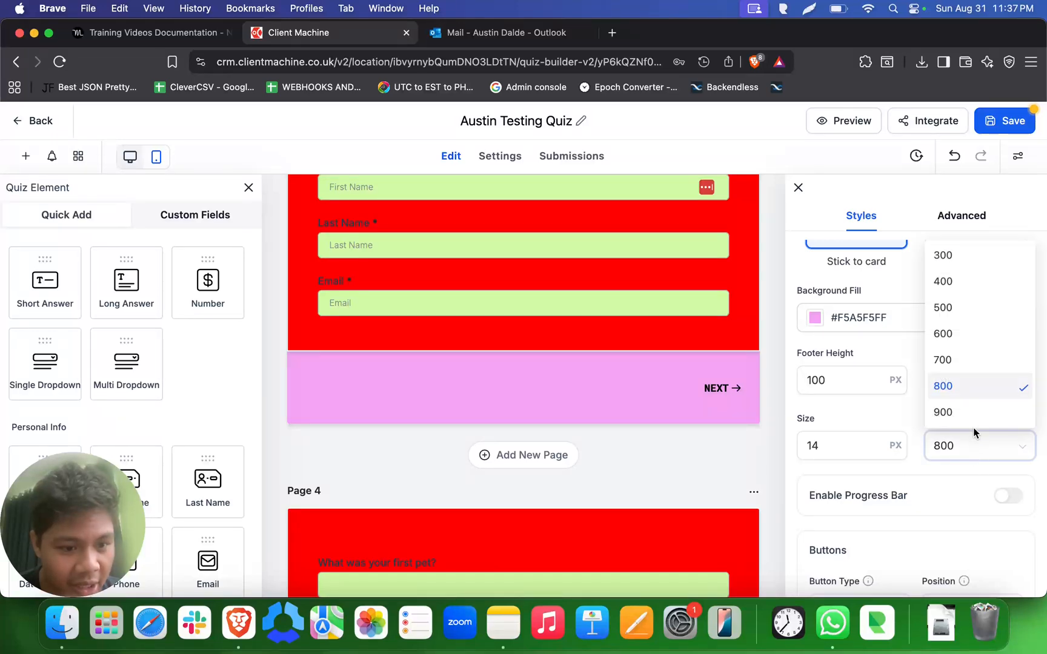
click(973, 412)
- Set the footer's font weight to 100
click(980, 459)
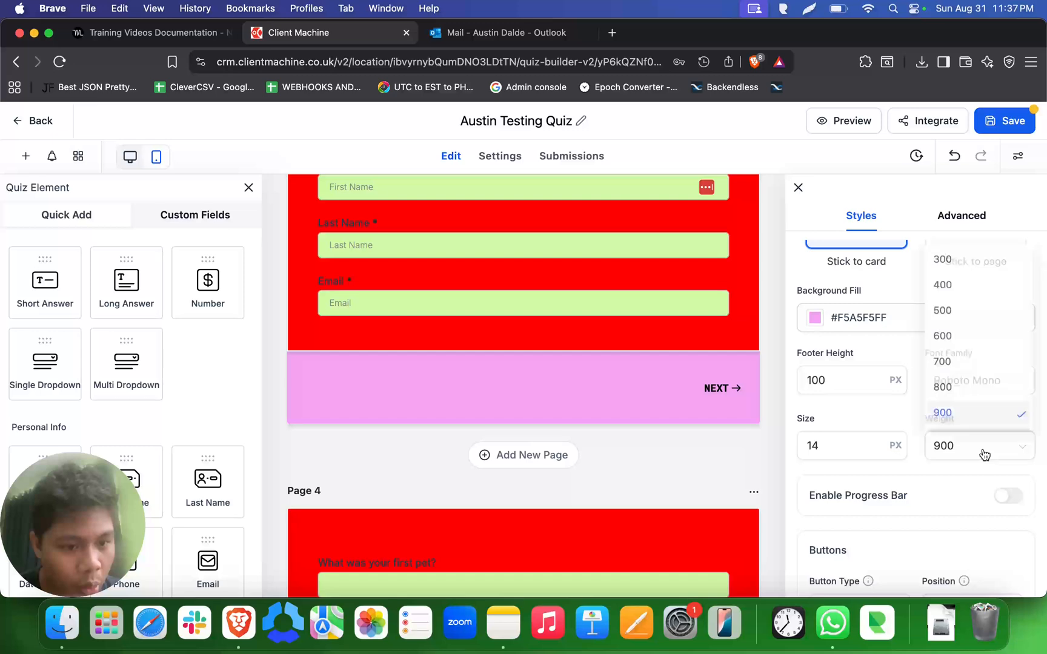
scroll(994, 393, up, 2)
click(966, 268)
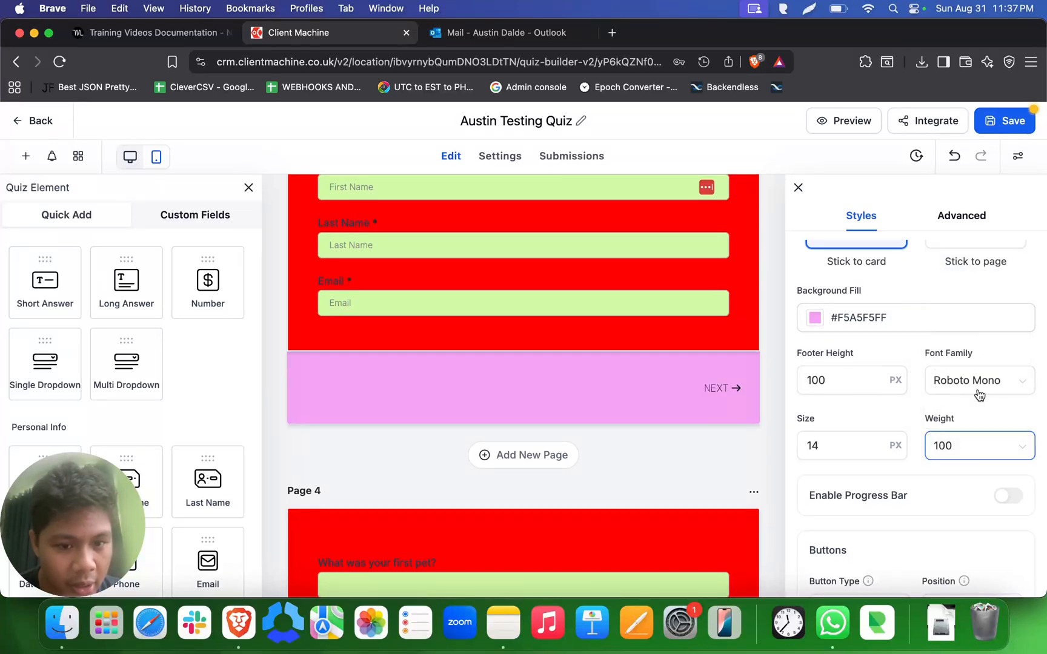
- Set the footer's font size to 50 px
click(839, 444)
double_click(839, 444)
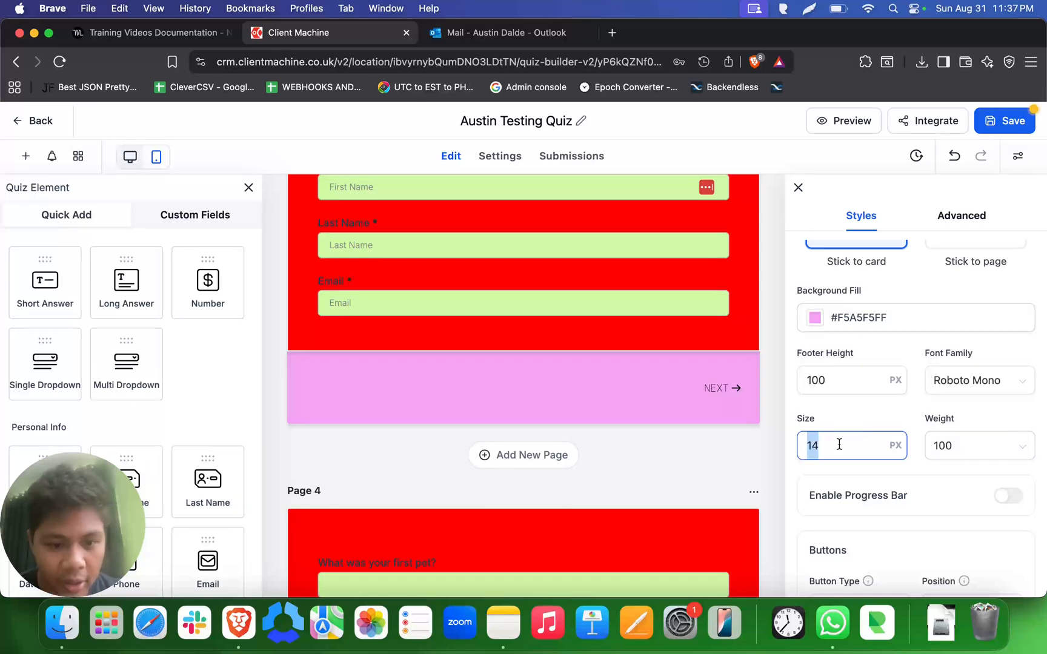
text(50)
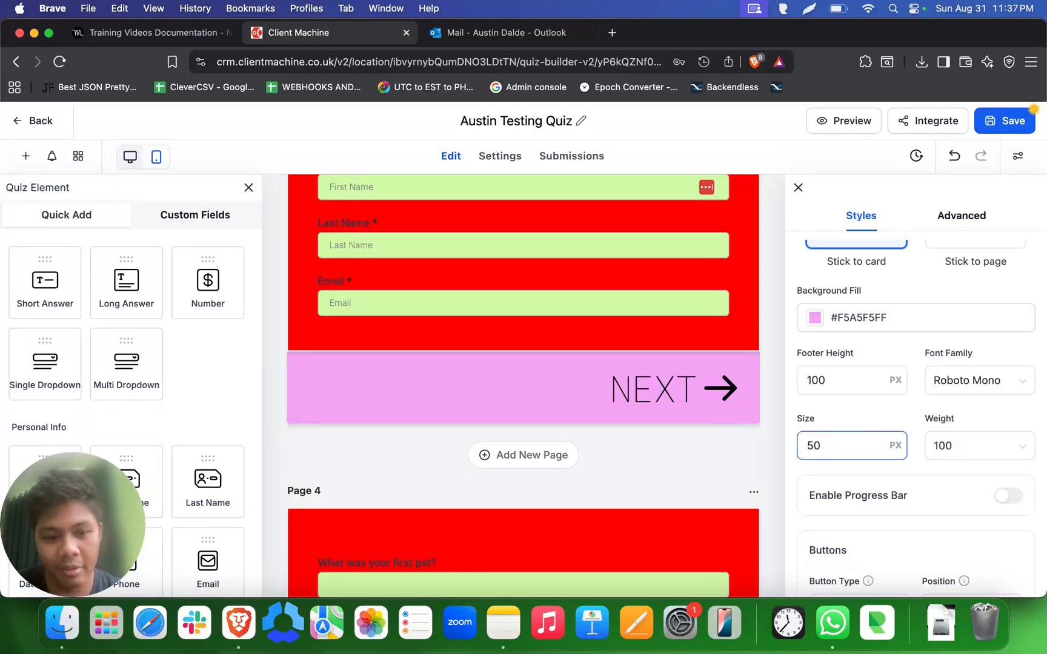
click(878, 469)
- Review the remaining footer settings, including the progress bar and button options, and check the footer across the quiz pages
scroll(879, 469, down, 4)
scroll(878, 469, up, 2)
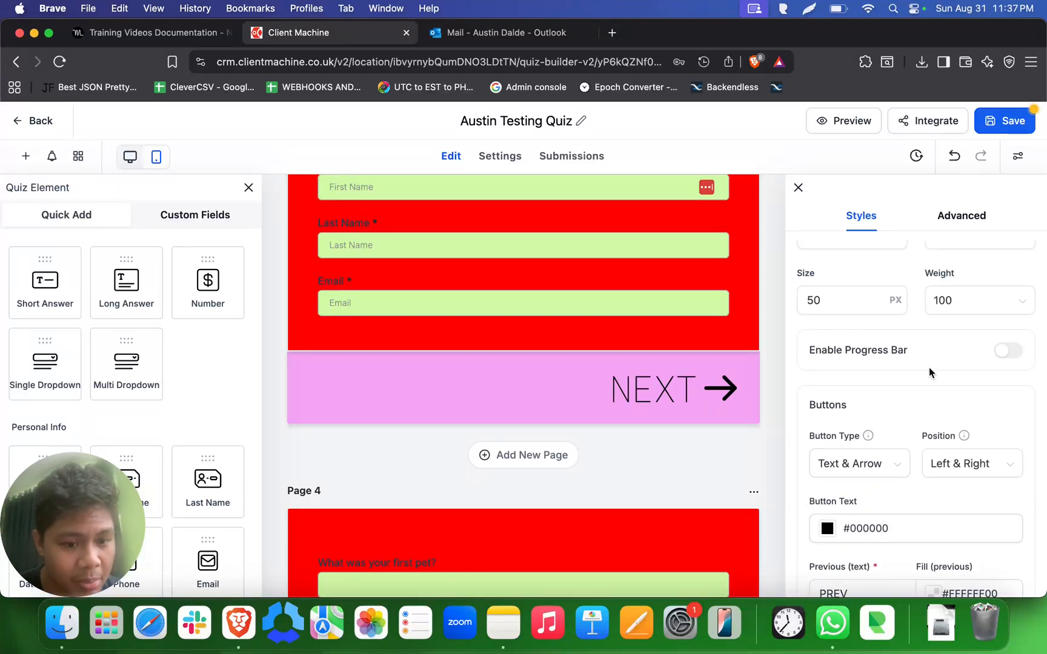
scroll(929, 371, down, 4)
scroll(929, 371, up, 10)
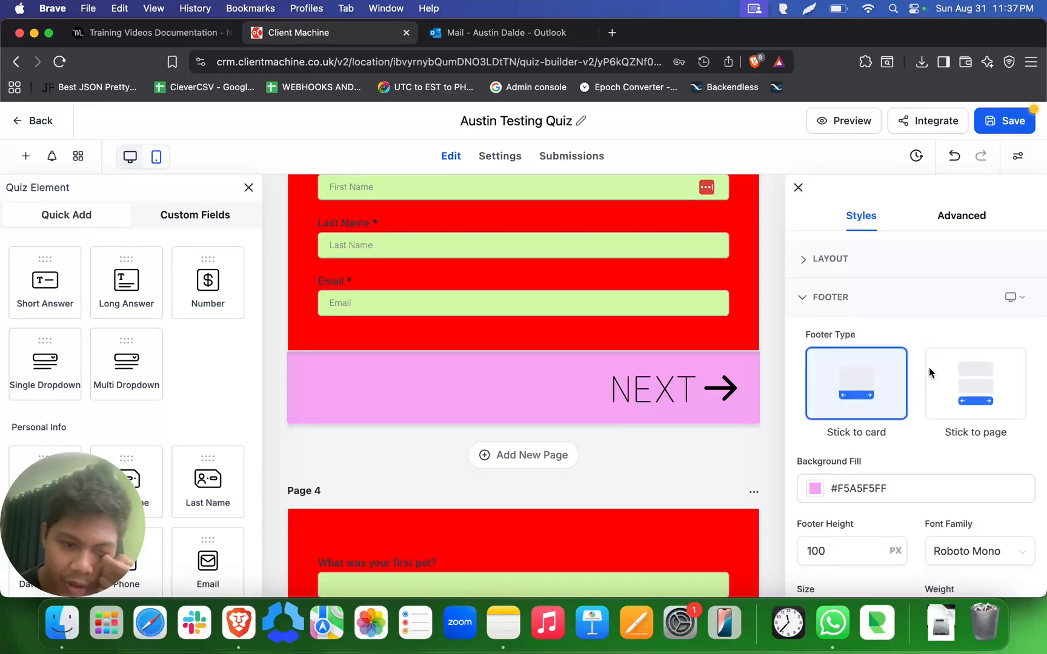
scroll(841, 384, down, 3)
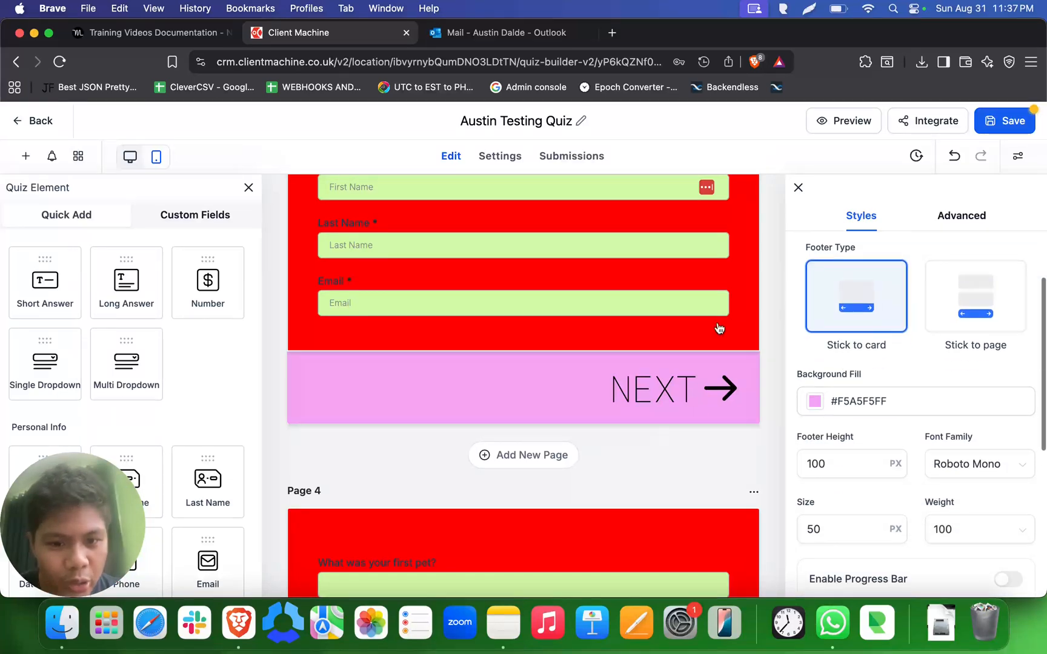
scroll(865, 360, up, 4)
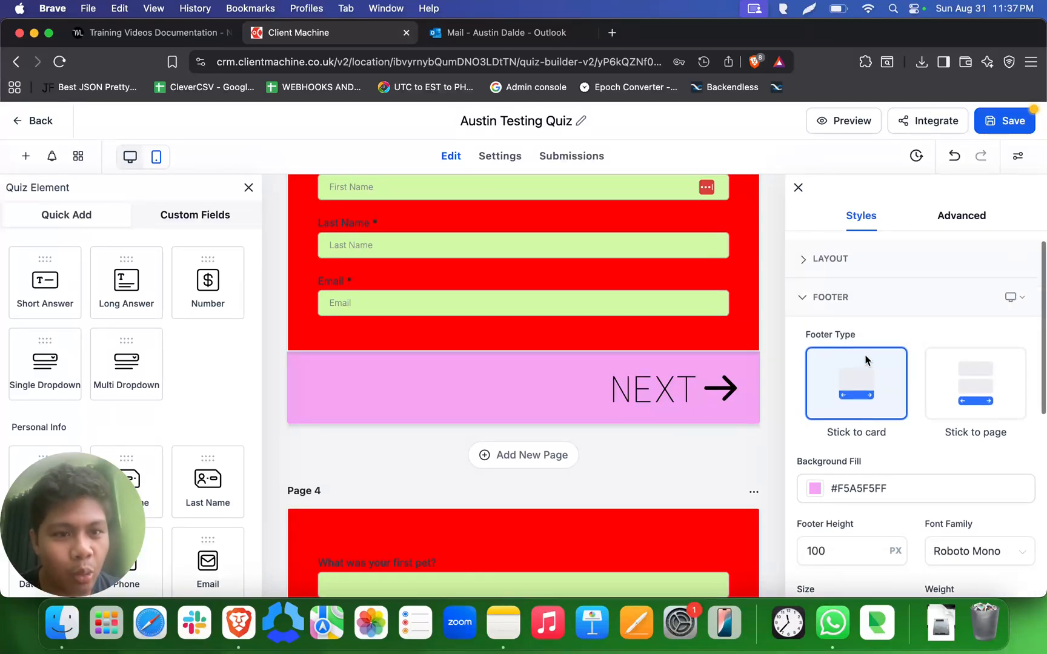
click(821, 298)
scroll(642, 456, down, 1)
scroll(643, 455, up, 10)
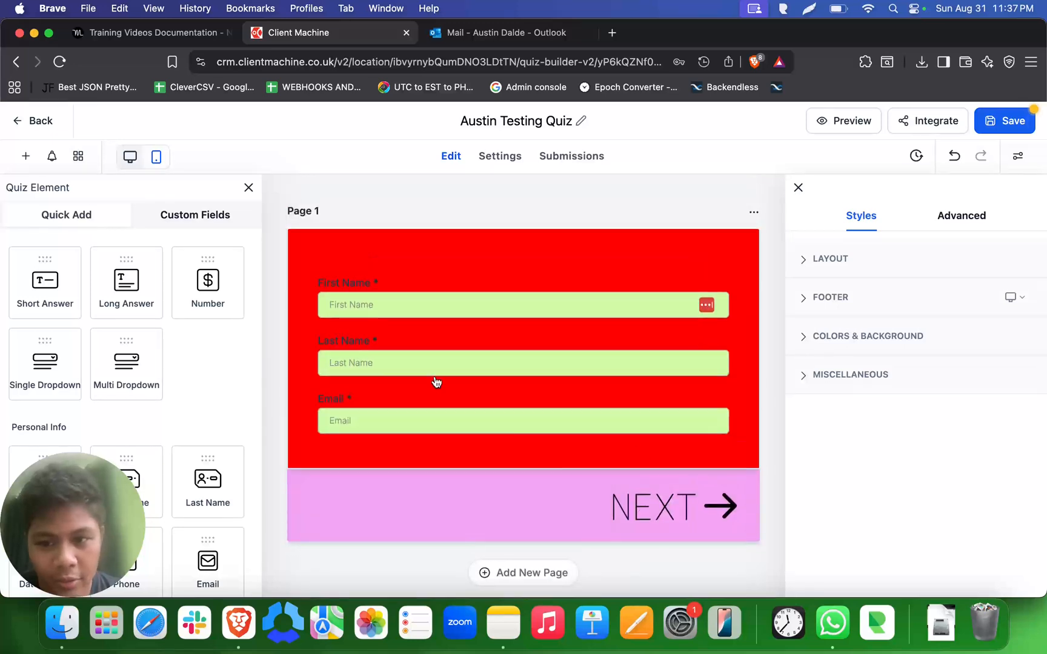
- Change the quiz's label color to white, #FFFFFFFF
click(944, 212)
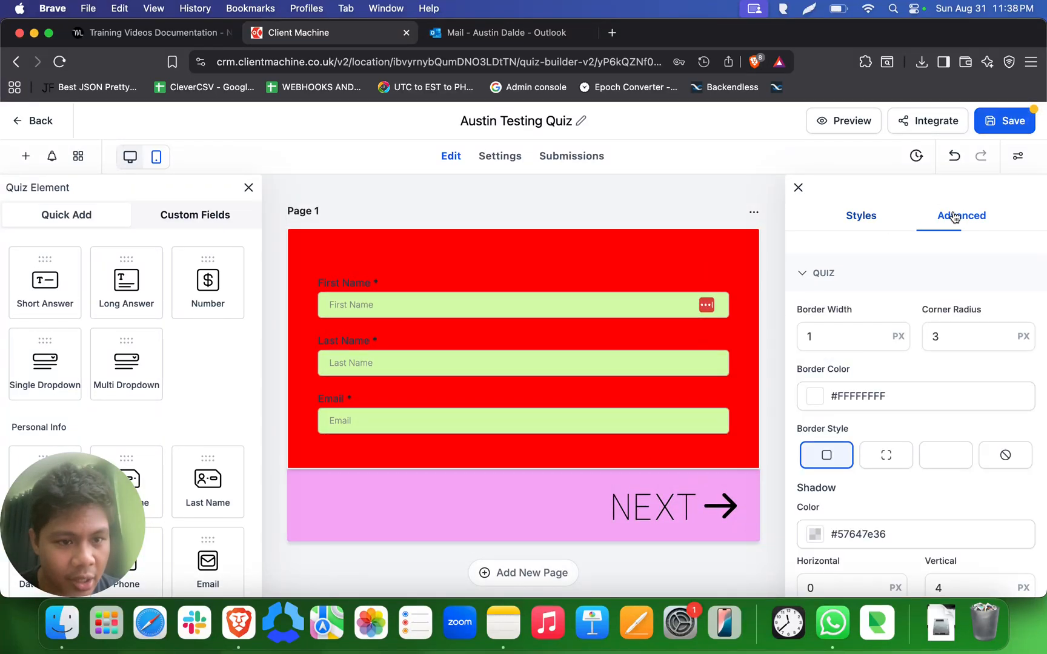
click(825, 274)
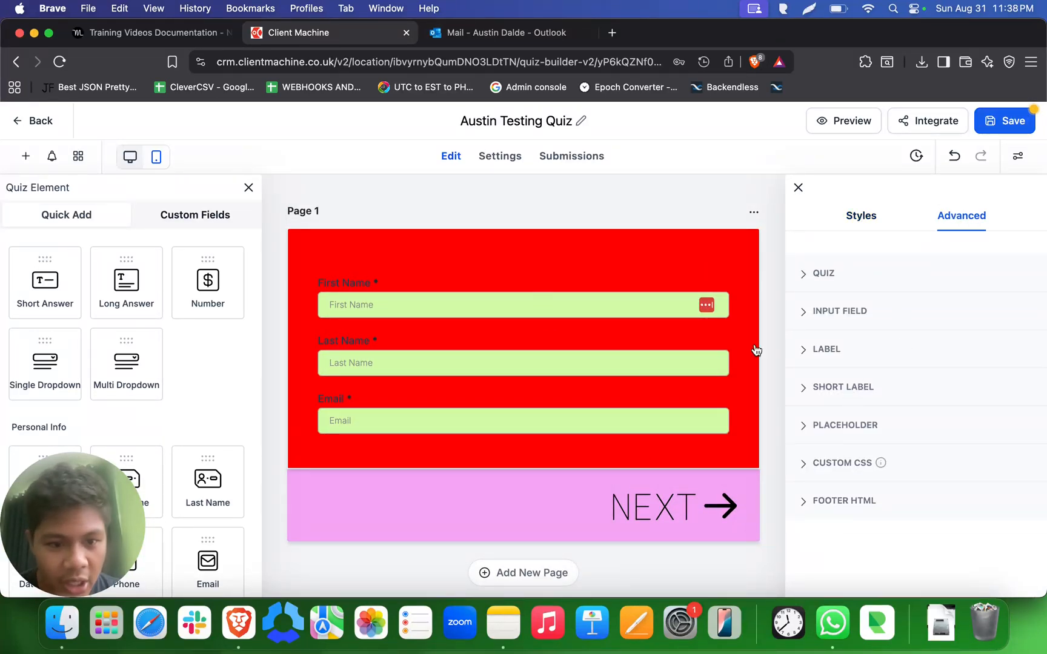
click(831, 354)
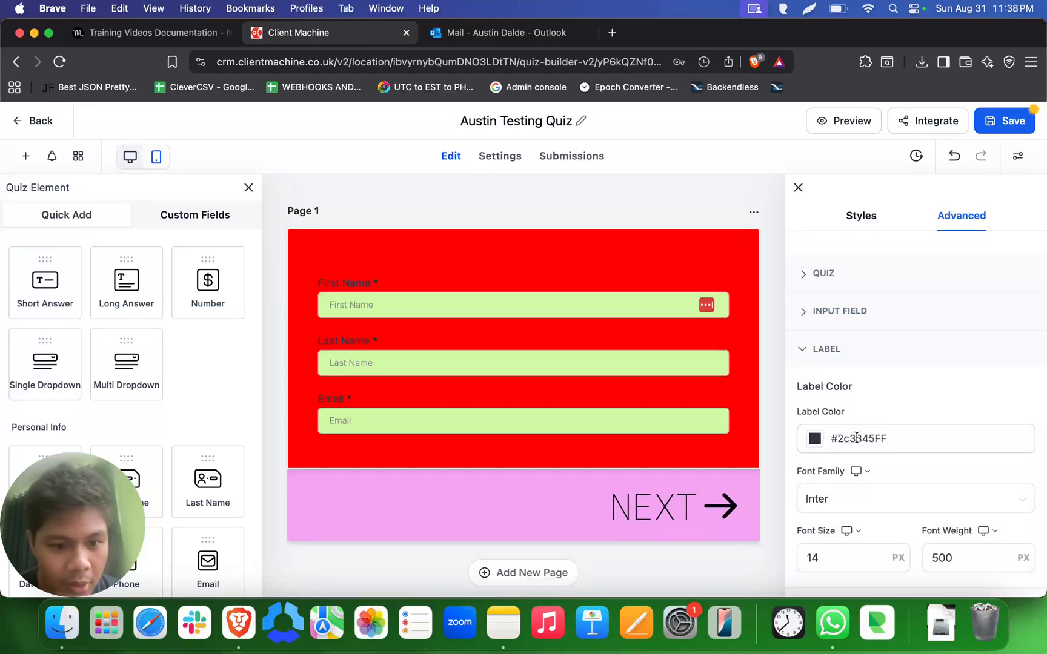
click(816, 440)
drag(836, 356, 727, 230)
click(965, 384)
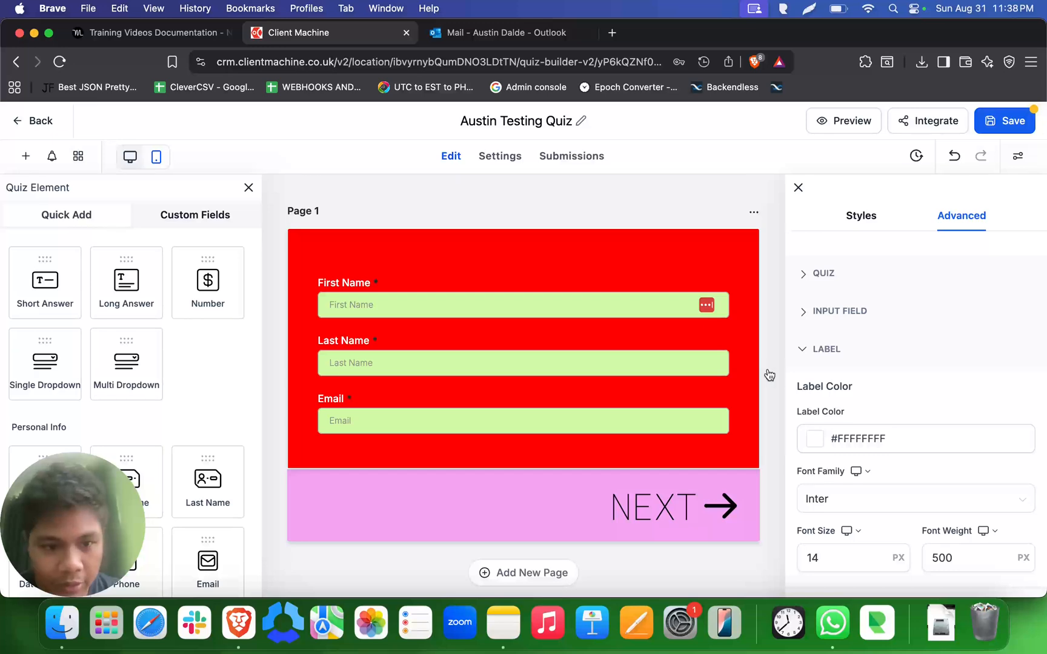
click(813, 350)
- Add the short label "inAUst" beneath the First Name field
click(844, 388)
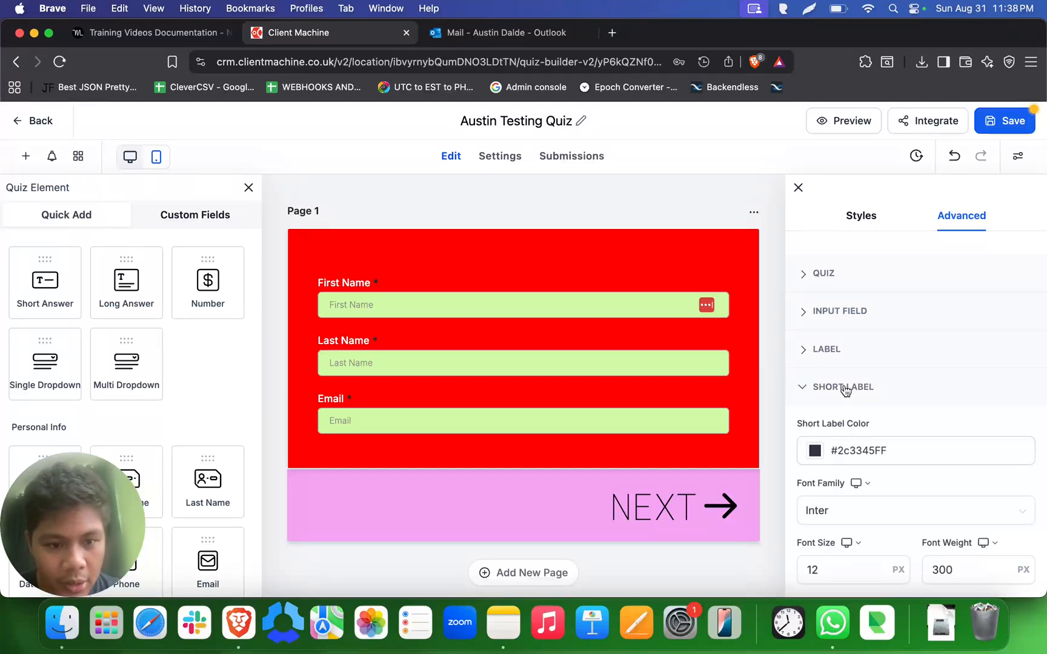
click(404, 326)
text(inAUst)
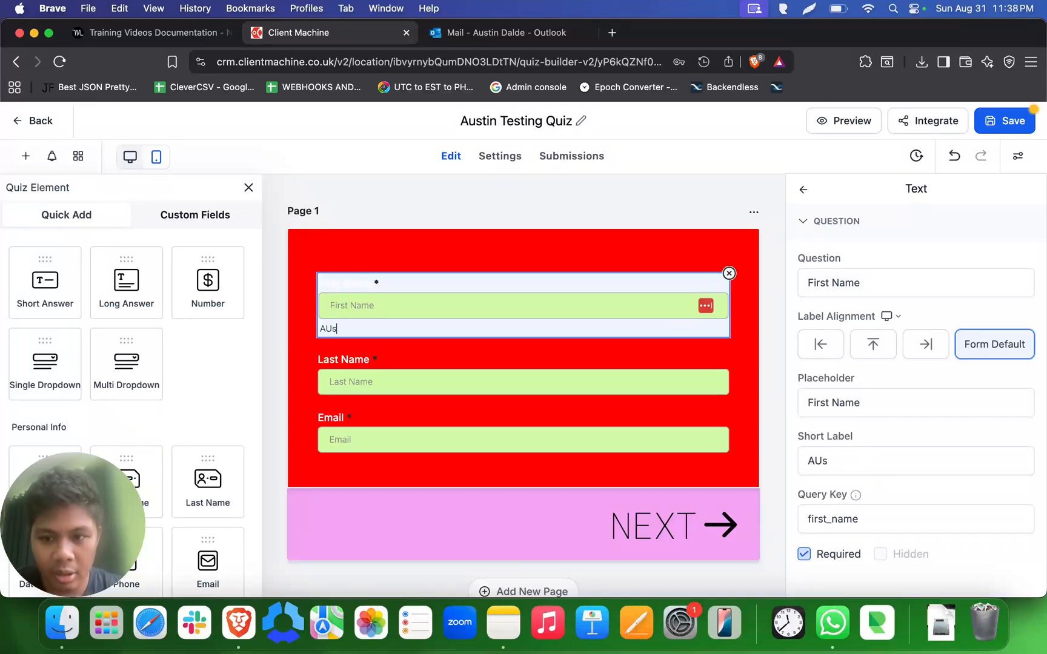
click(480, 355)
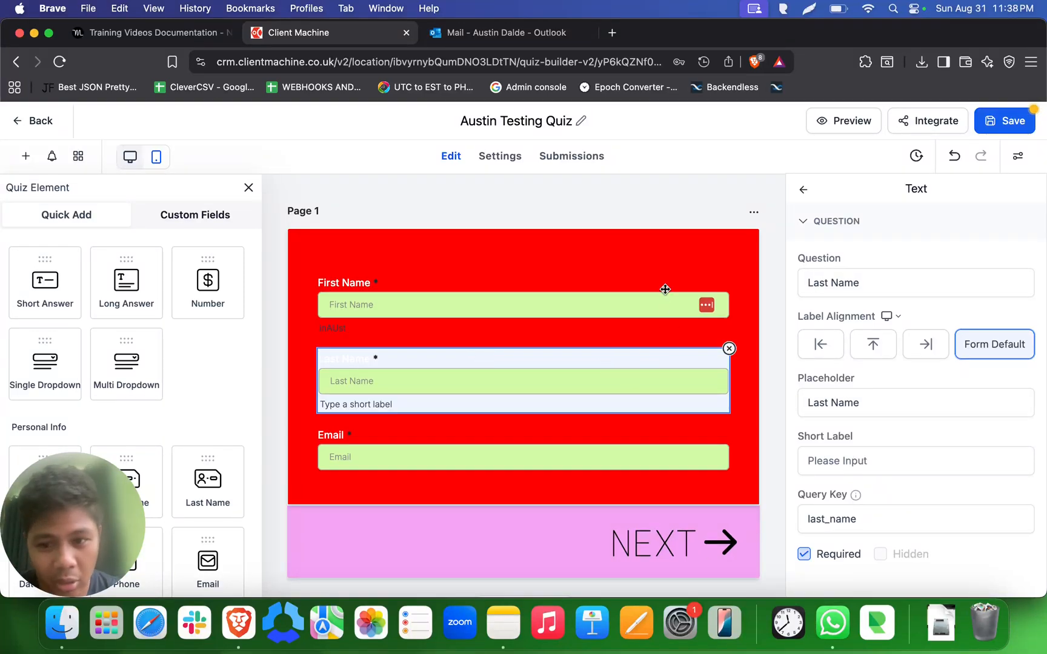
click(667, 271)
click(641, 282)
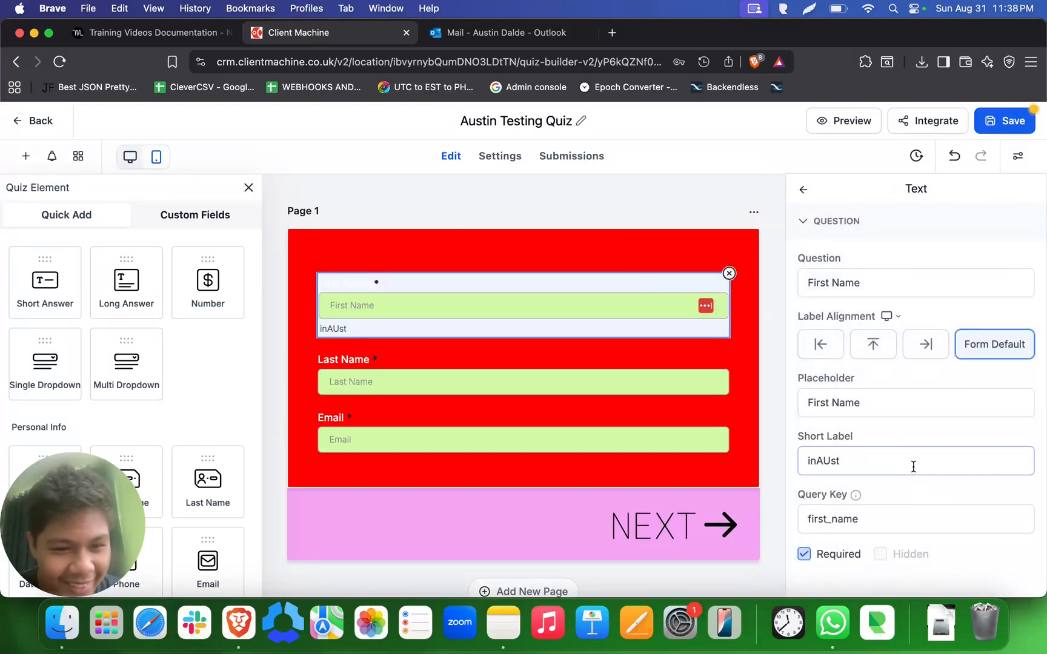
- Change the short label color to near-white, #FEFEFFFF
click(1019, 159)
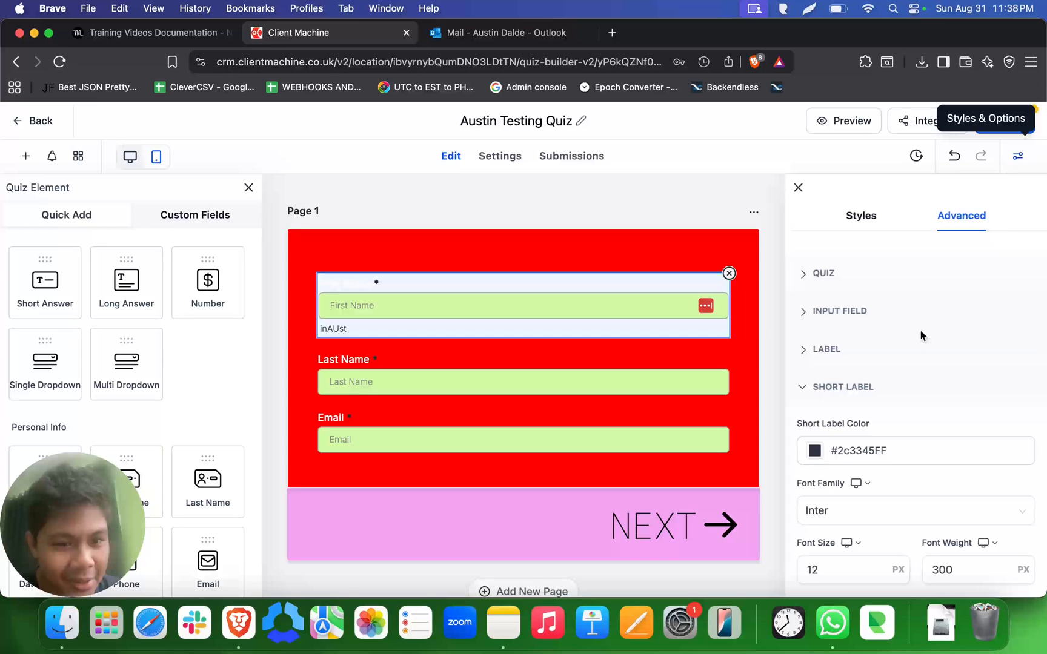
click(832, 453)
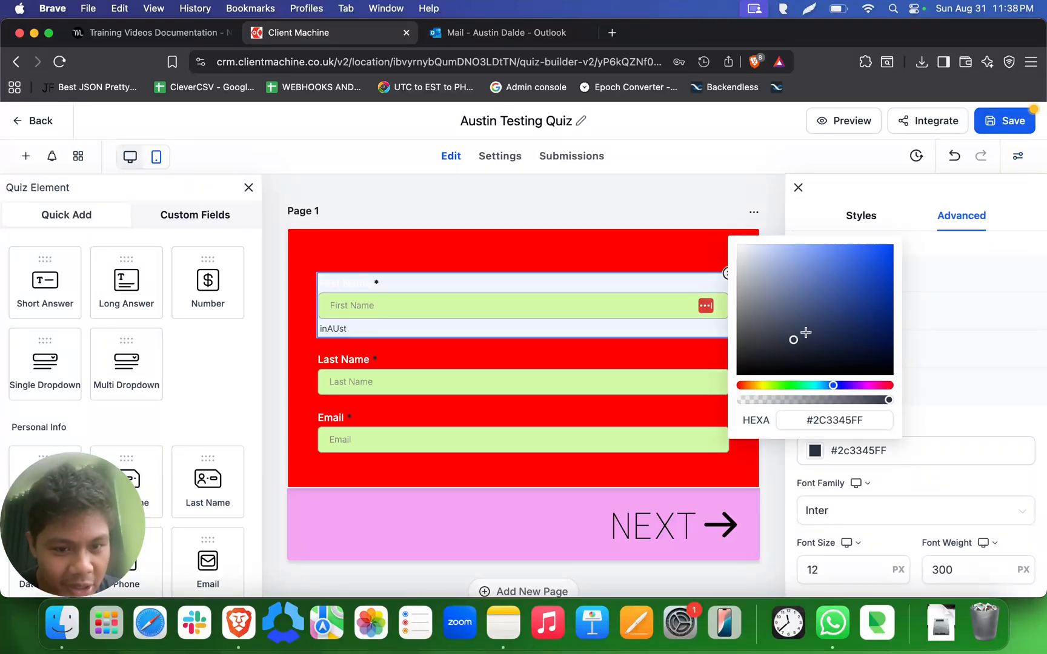
drag(806, 332, 738, 236)
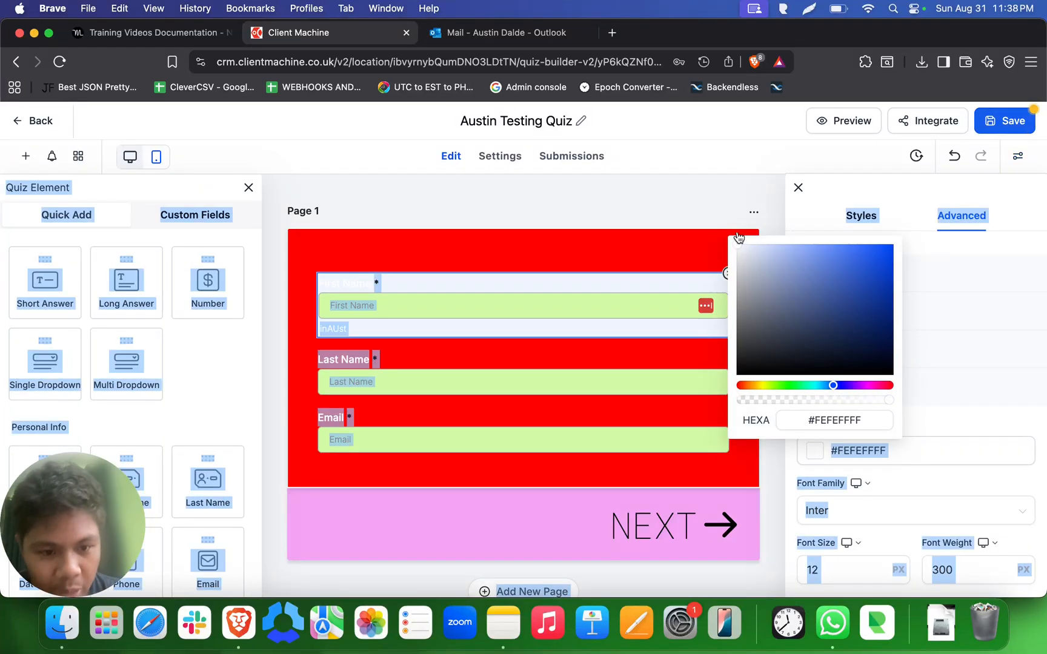
click(905, 475)
click(601, 418)
- Set the input fields' placeholder color to violet-blue, #4D00FFFF, and check it on the quiz pages
click(428, 301)
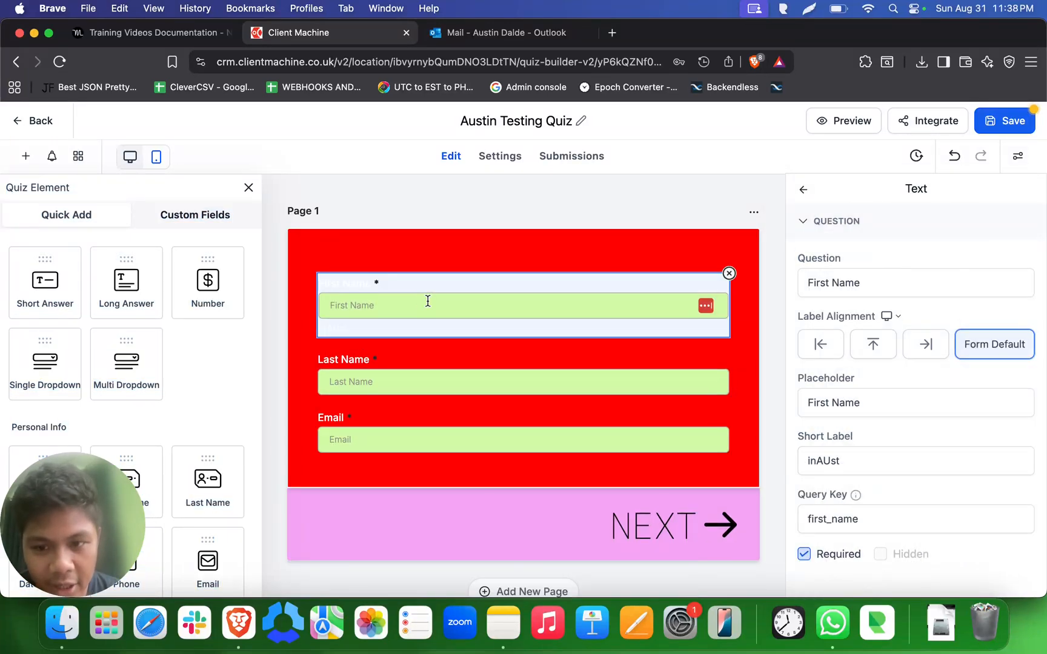
triple_click(352, 303)
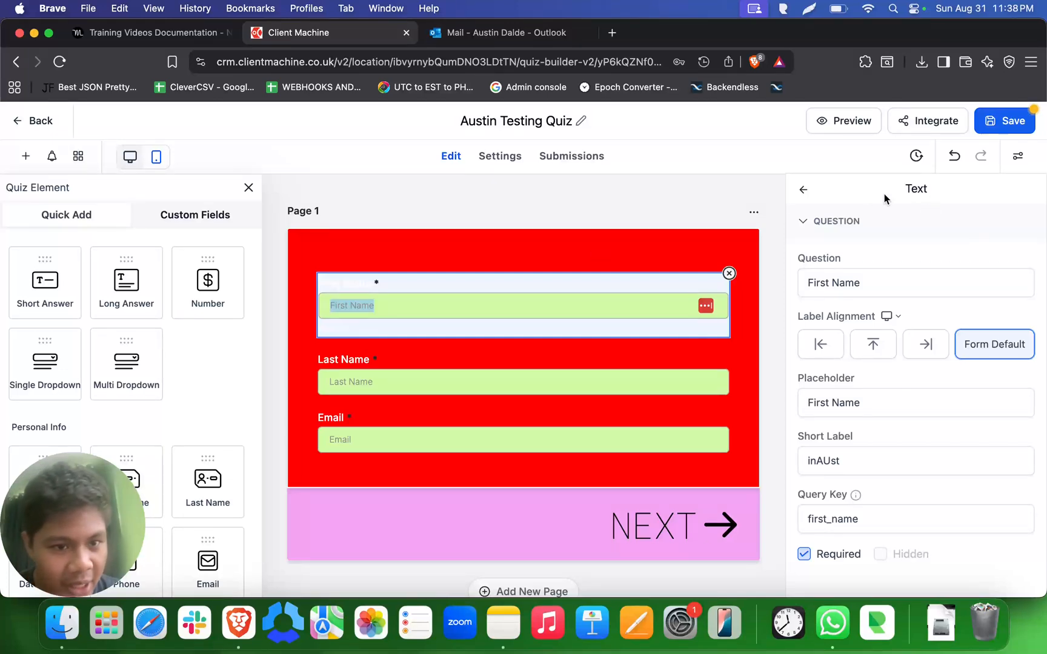
click(1017, 156)
click(837, 390)
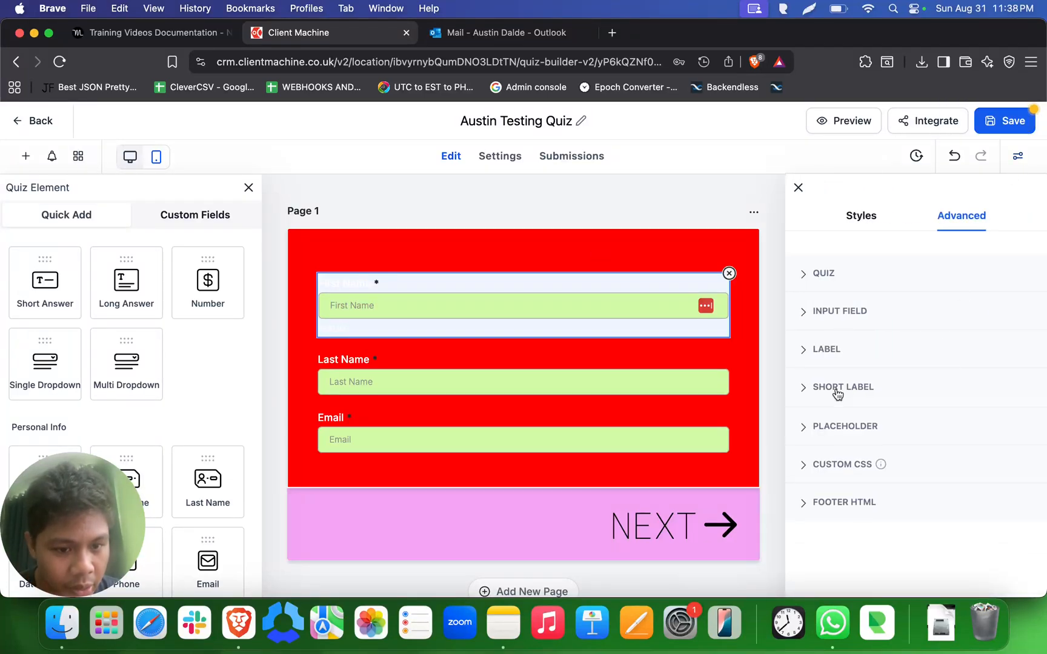
click(823, 429)
scroll(861, 443, down, 3)
click(814, 419)
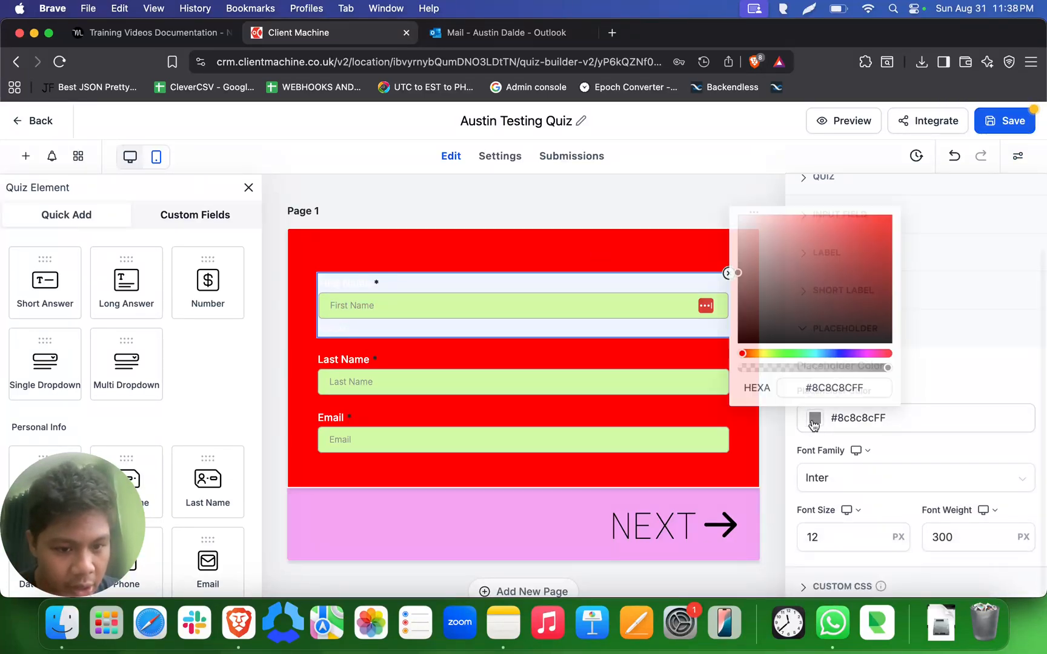
drag(822, 306, 901, 189)
click(847, 354)
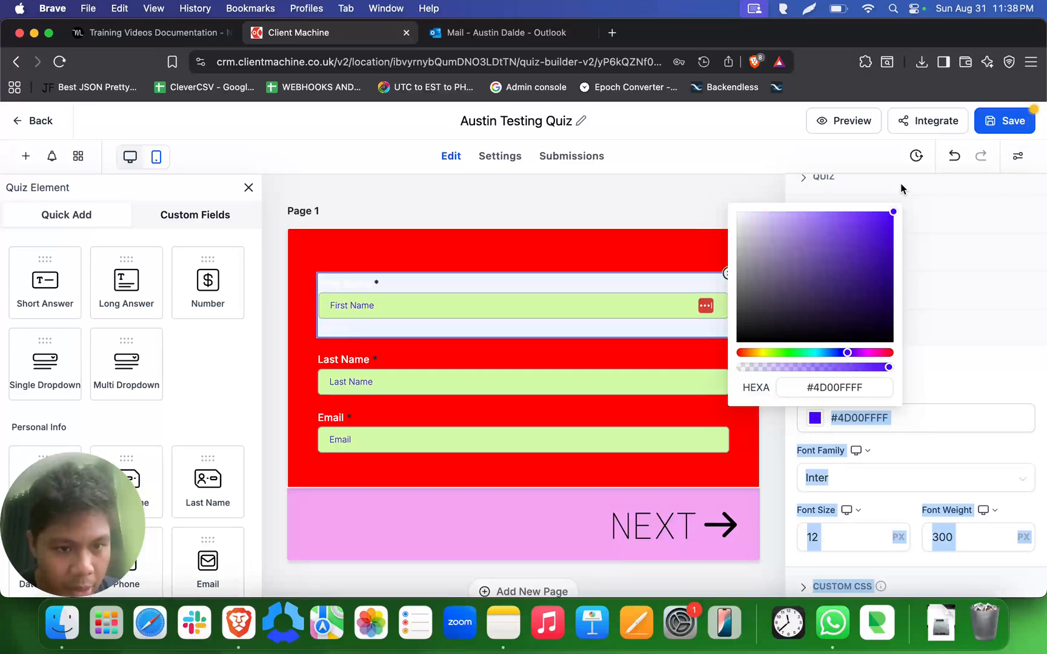
click(690, 228)
scroll(544, 484, down, 5)
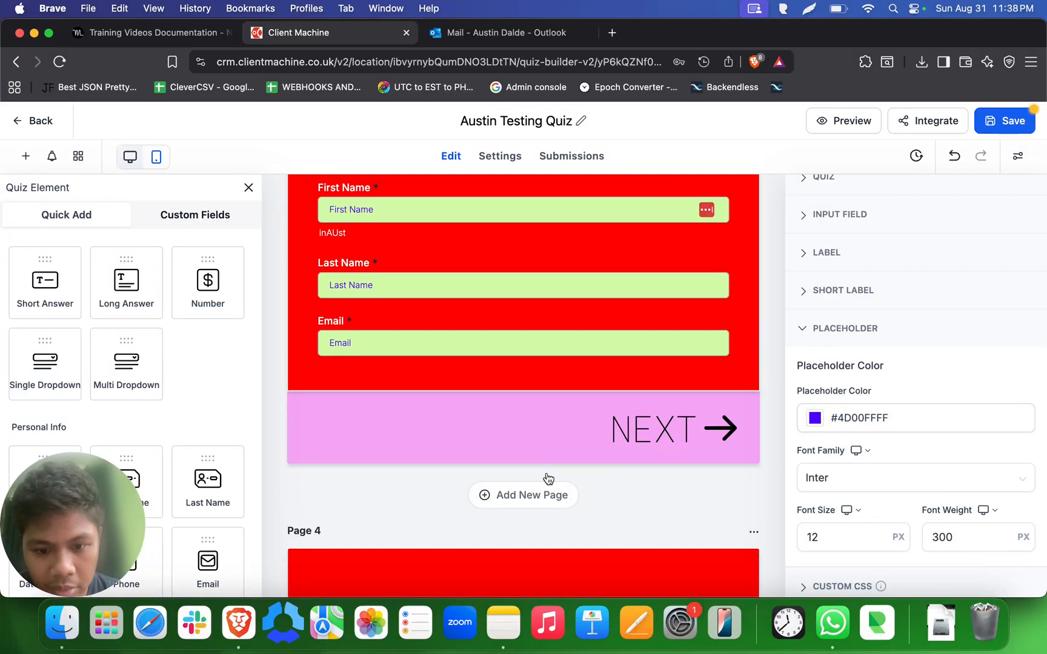
scroll(548, 478, up, 10)
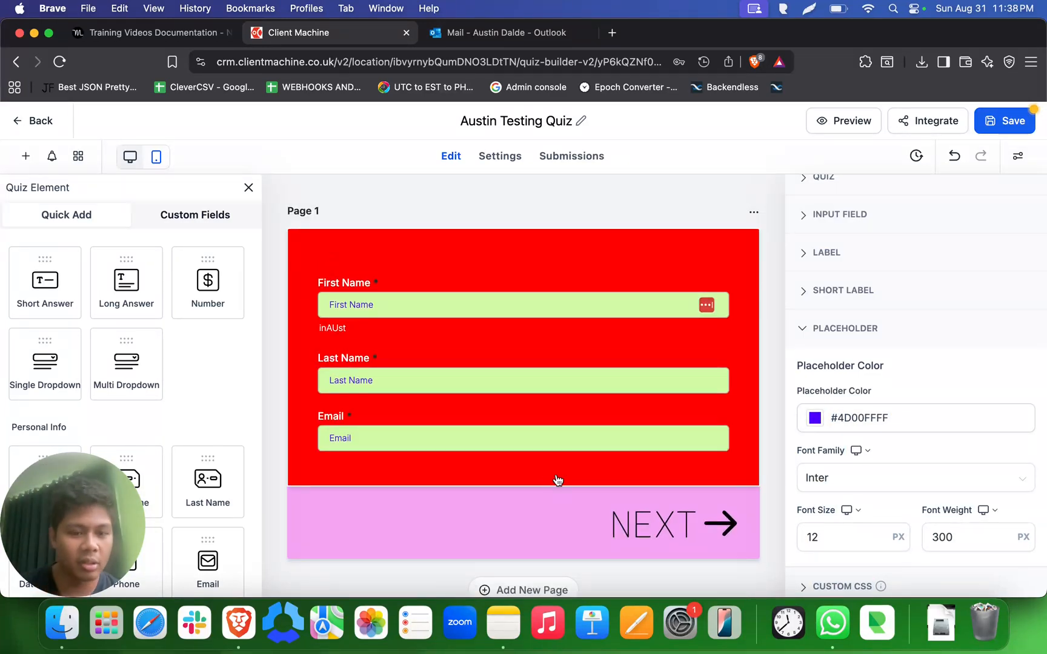
click(860, 332)
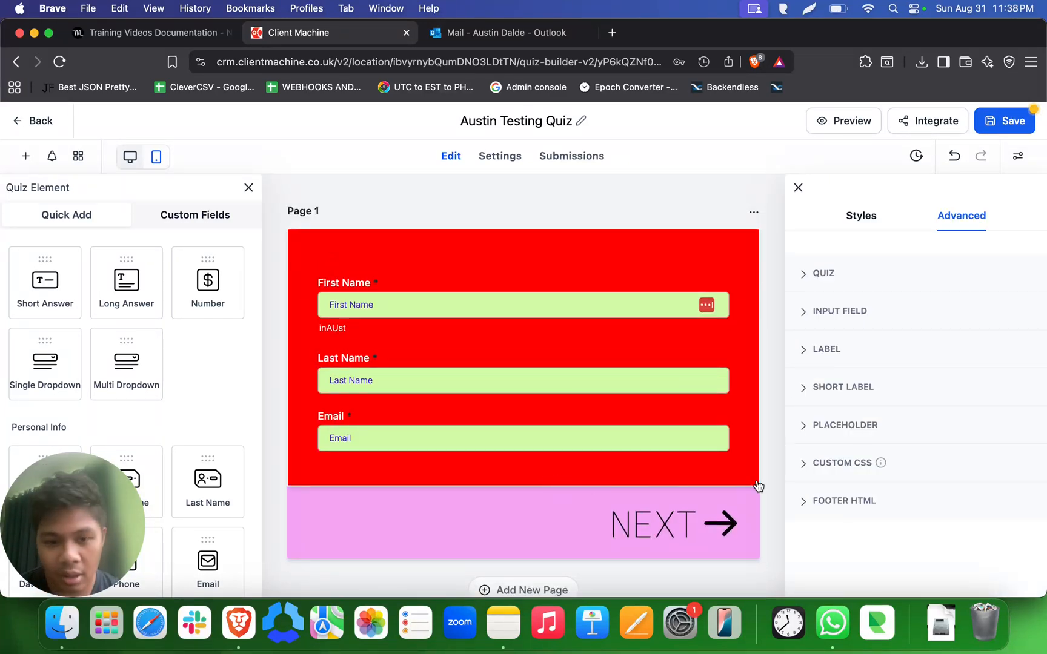
- Check the quiz pages and examine the general layout, background image and header image options
scroll(758, 487, down, 10)
scroll(741, 489, up, 10)
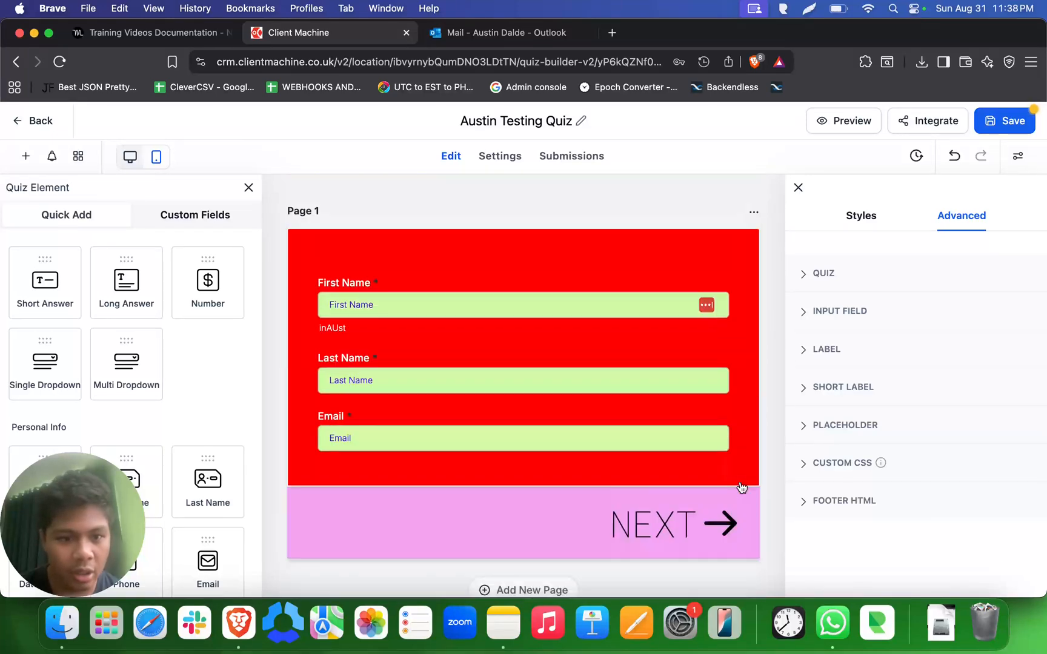
click(847, 215)
scroll(904, 413, down, 4)
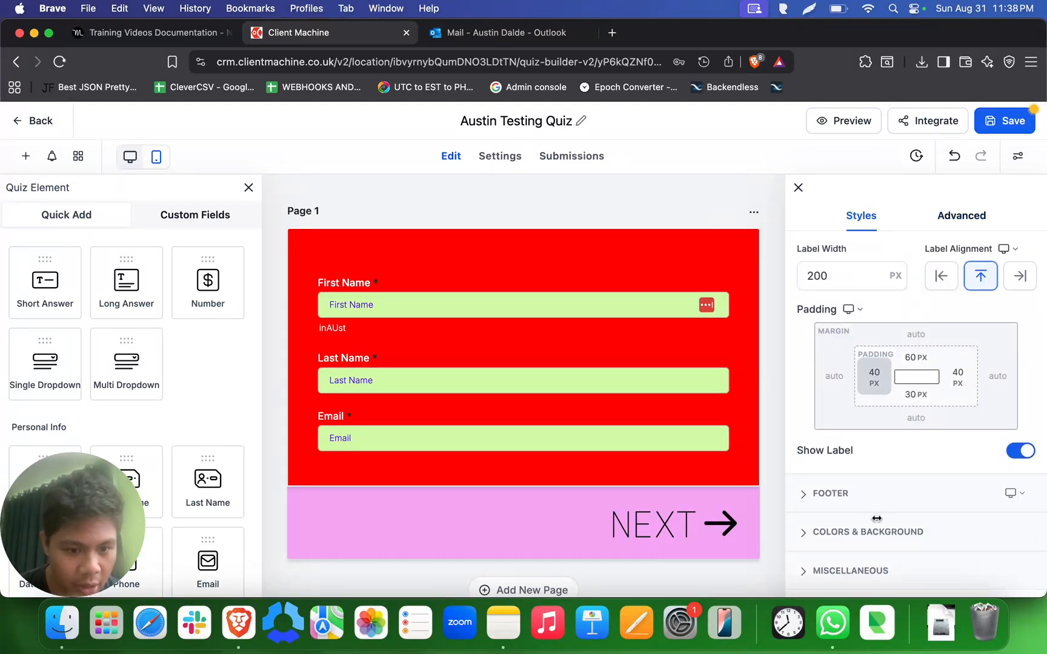
click(868, 539)
scroll(867, 538, down, 2)
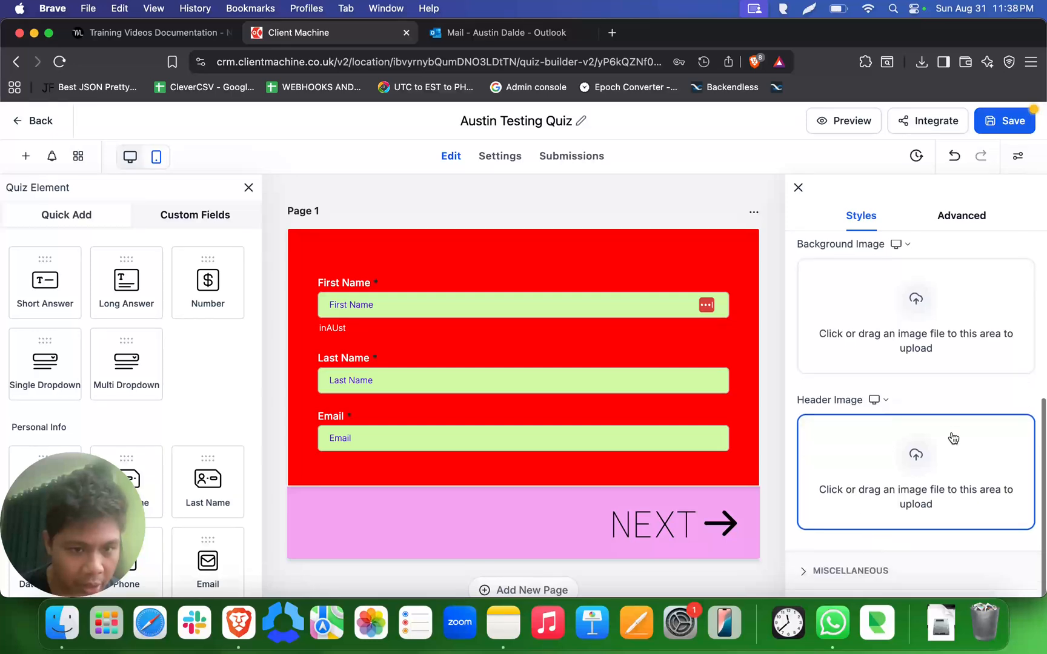
scroll(951, 435, up, 2)
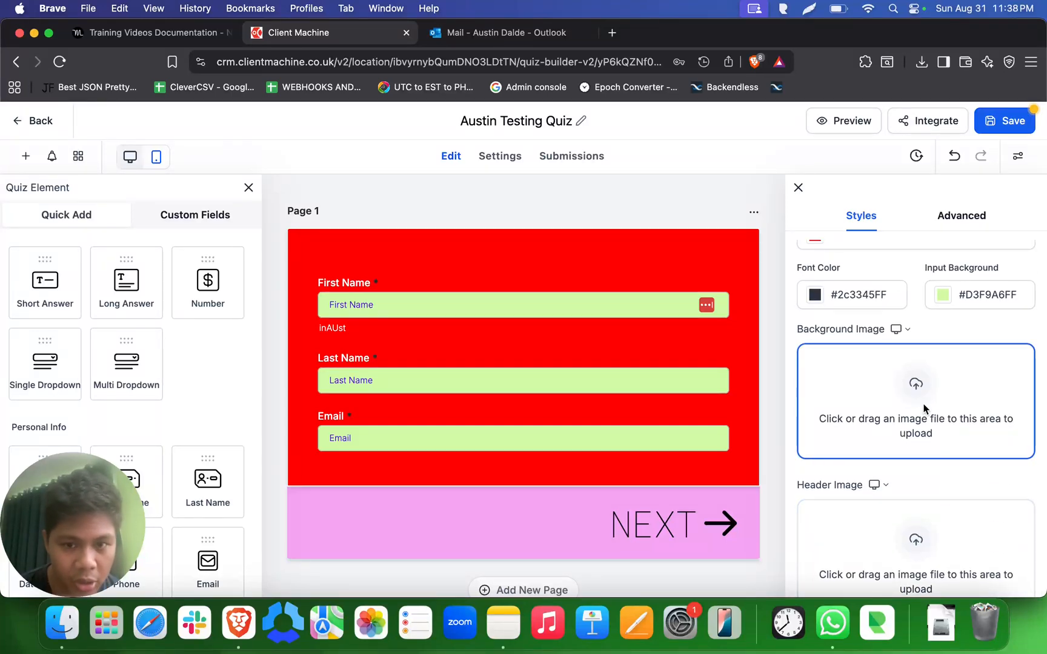
- Upload the red-and-blue gradient "ChatGPT Image Aug 28, 2025 at 05_57_14 AM.png" as the quiz's background image and check it behind the pages
click(925, 410)
click(461, 327)
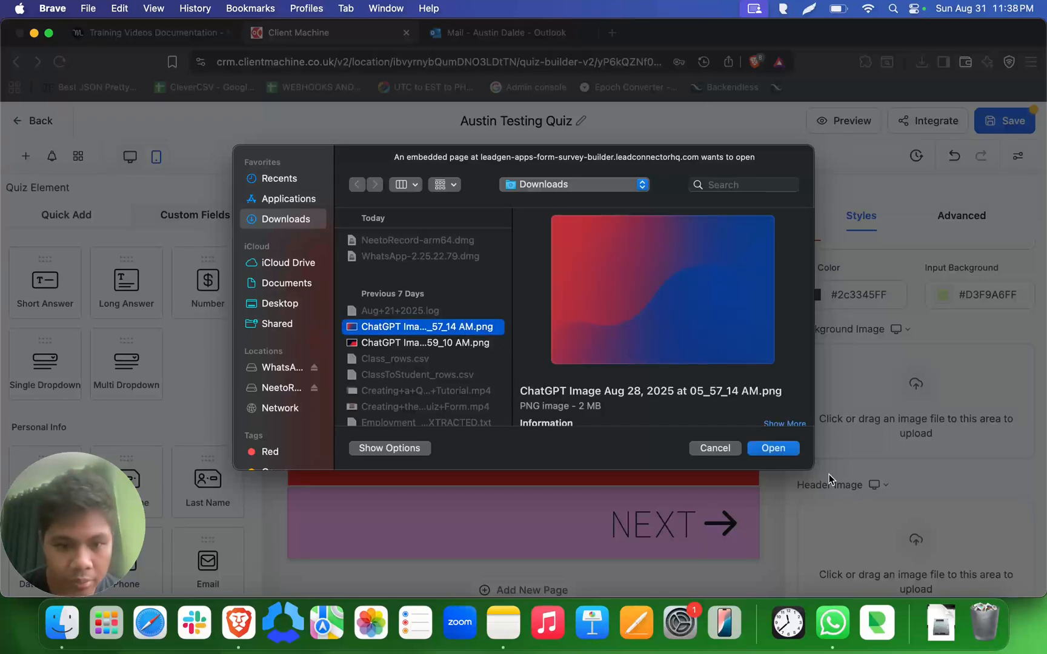
click(782, 449)
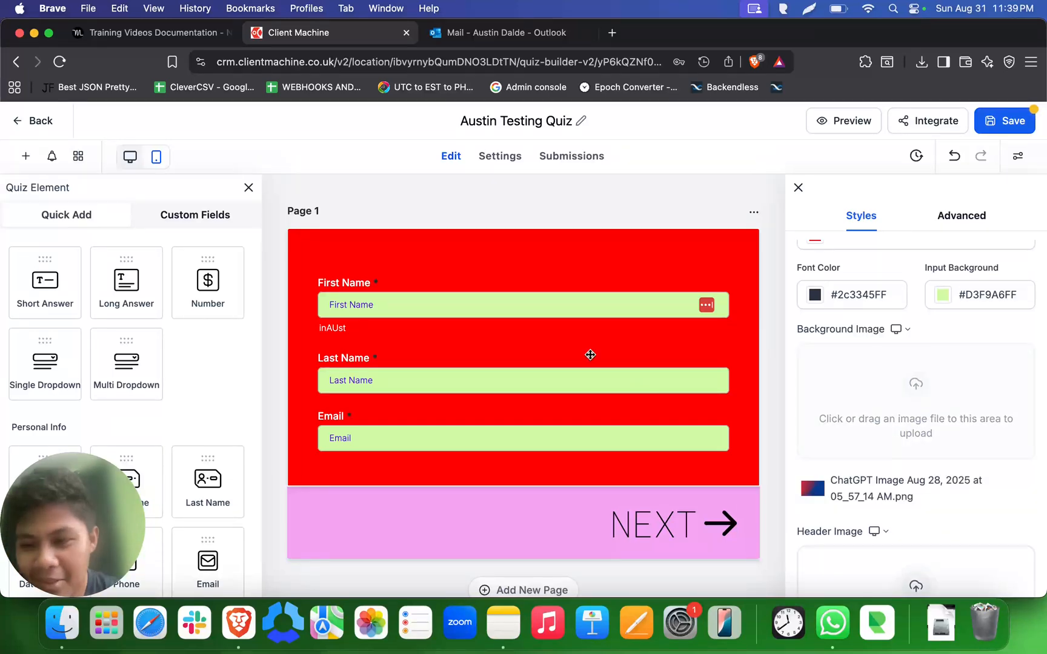
scroll(590, 354, down, 5)
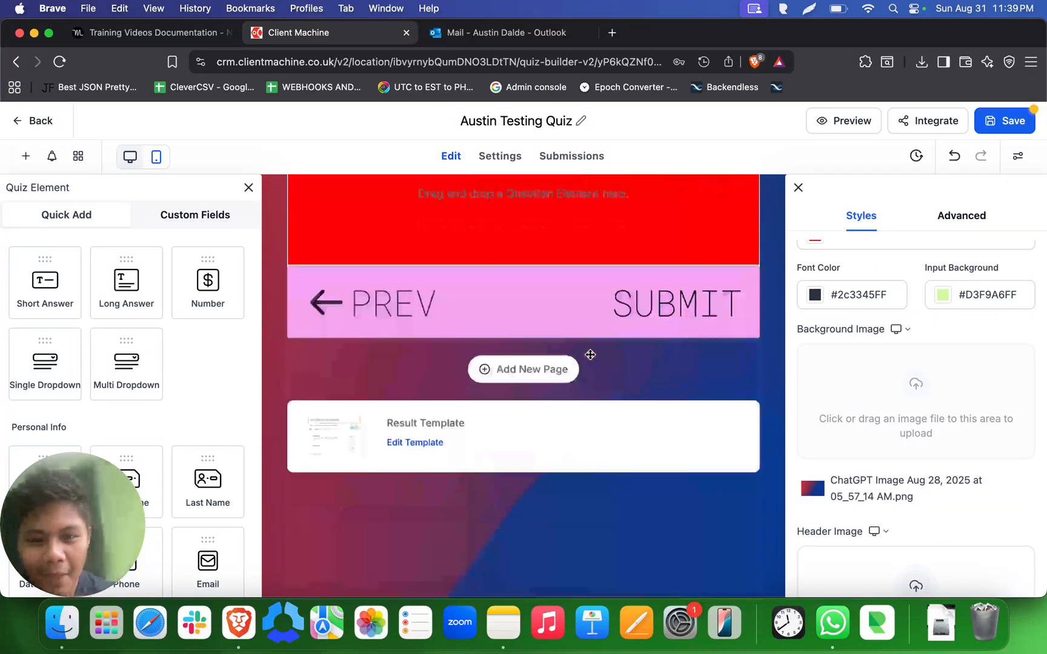
scroll(590, 354, up, 5)
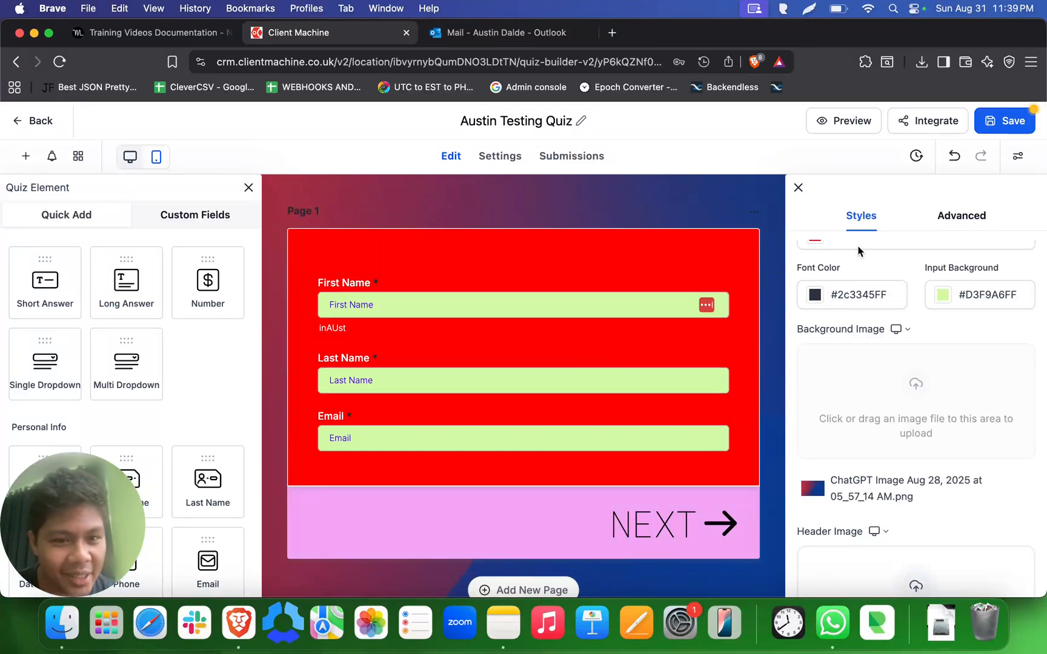
- Round the quiz container's corners with a 10 px radius and increase it to 50 px
scroll(954, 309, up, 3)
click(853, 334)
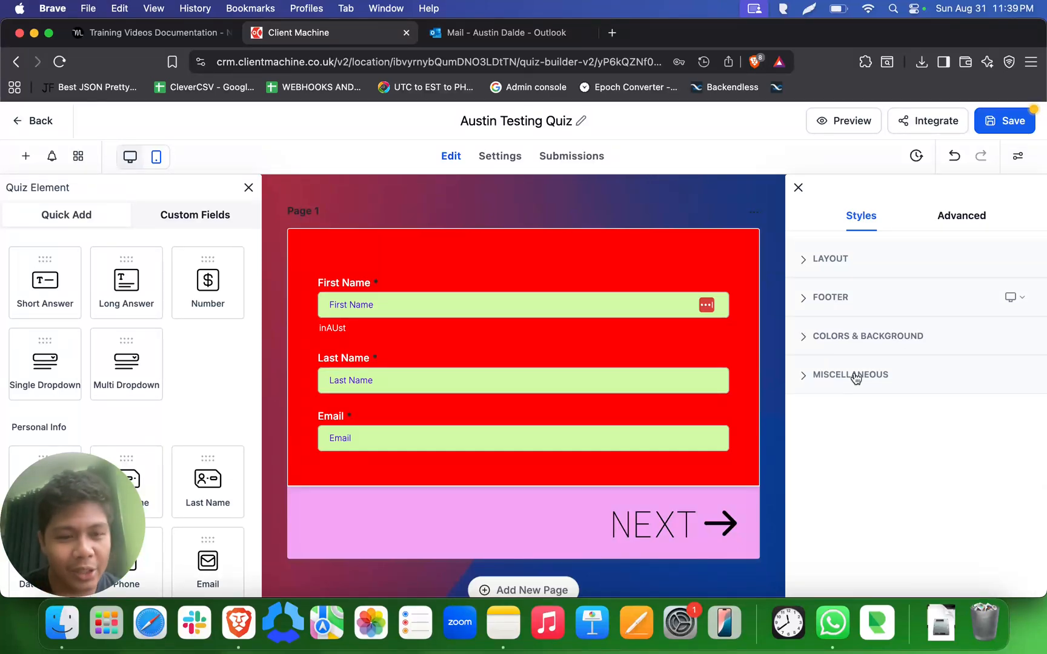
click(962, 216)
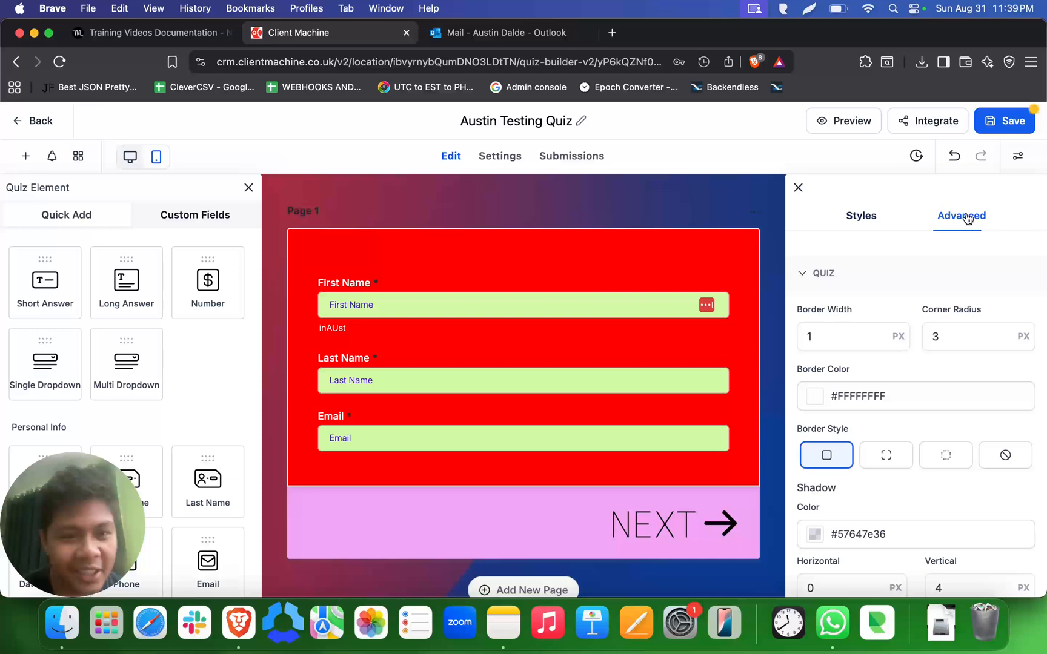
click(827, 284)
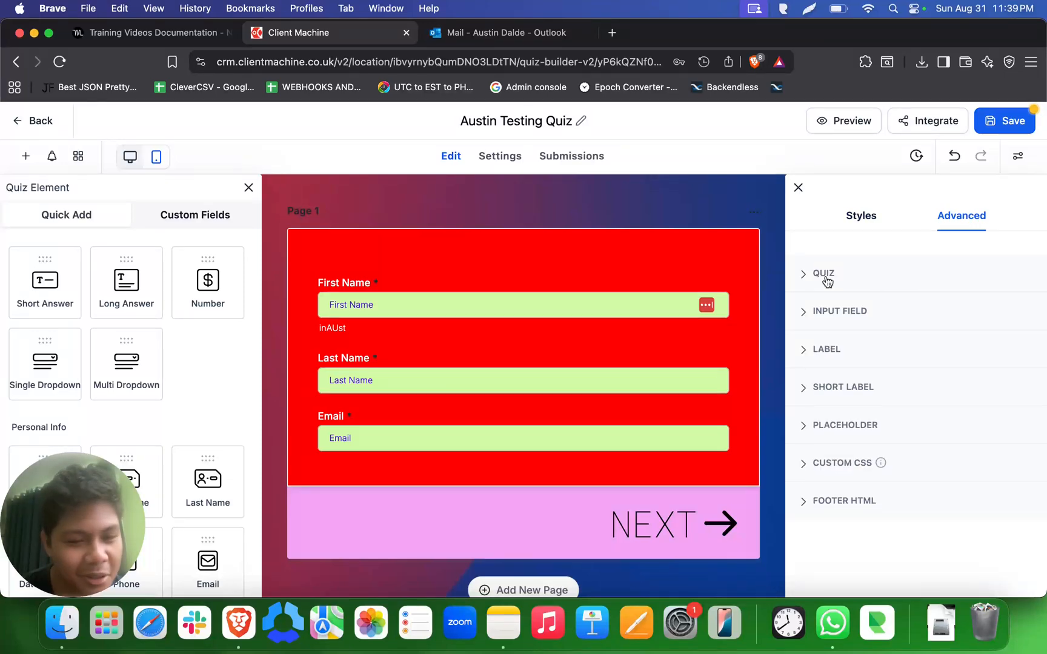
click(827, 284)
scroll(875, 310, down, 5)
scroll(875, 305, up, 5)
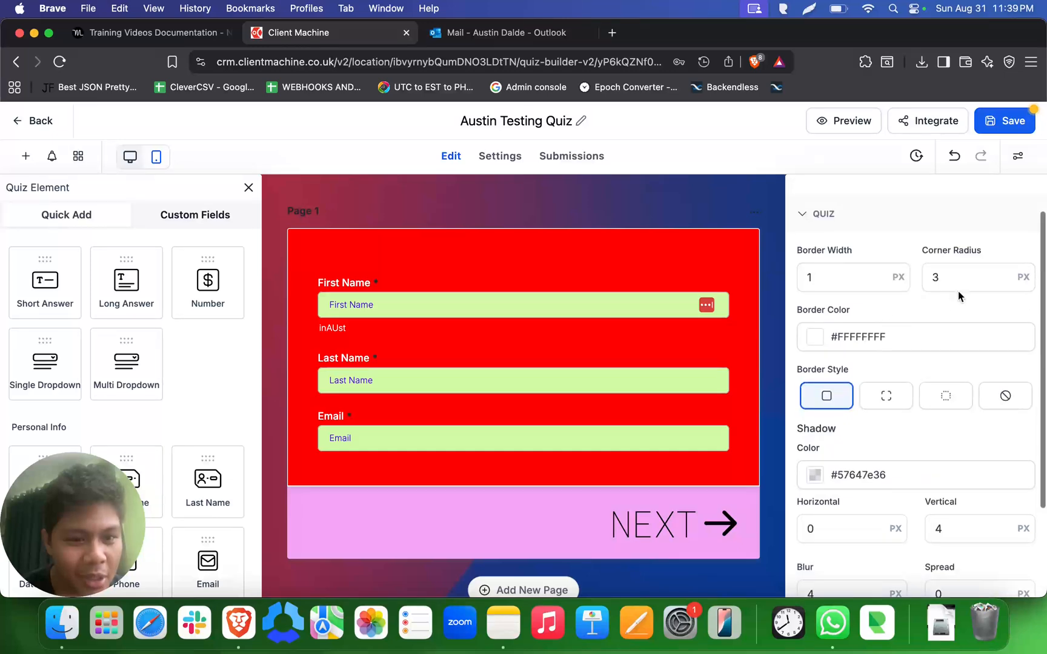
click(957, 276)
double_click(963, 278)
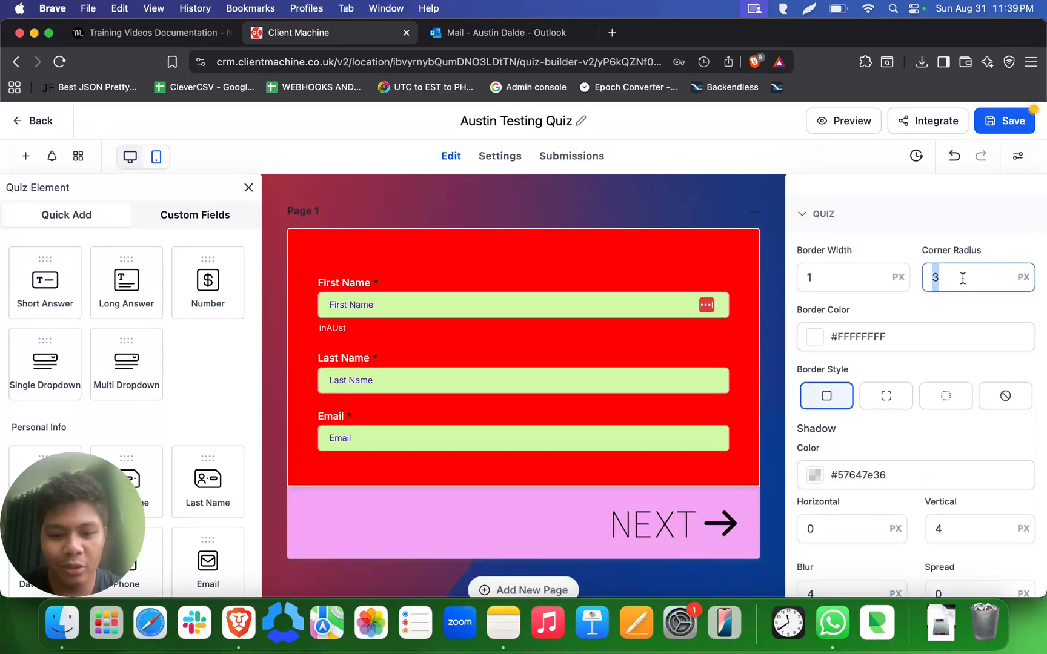
text(10)
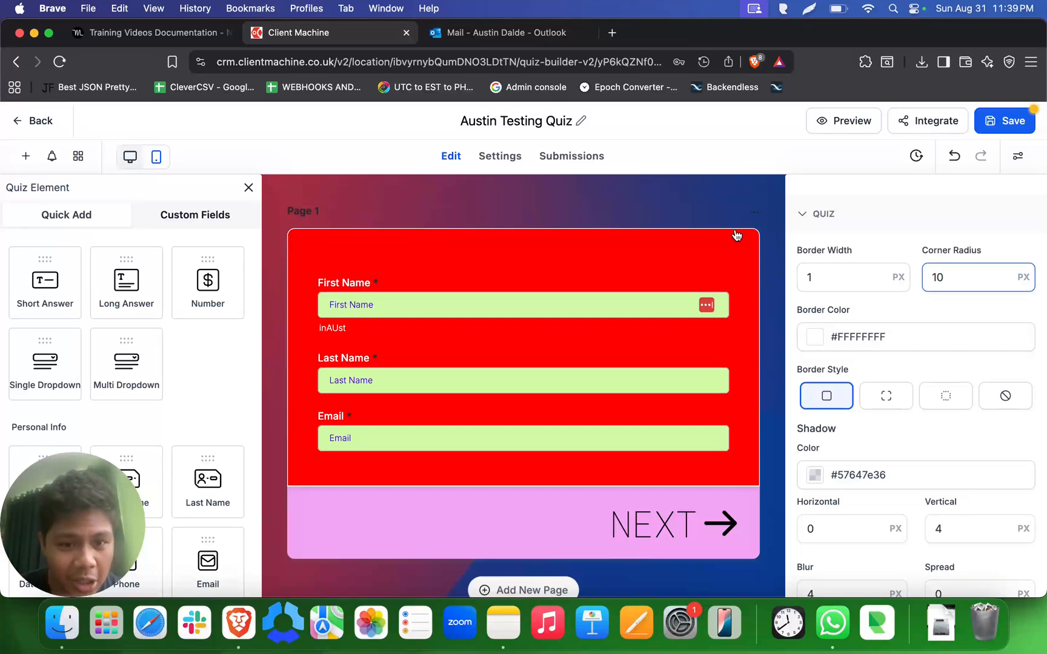
key(BackSpace)
key(BackSpace)
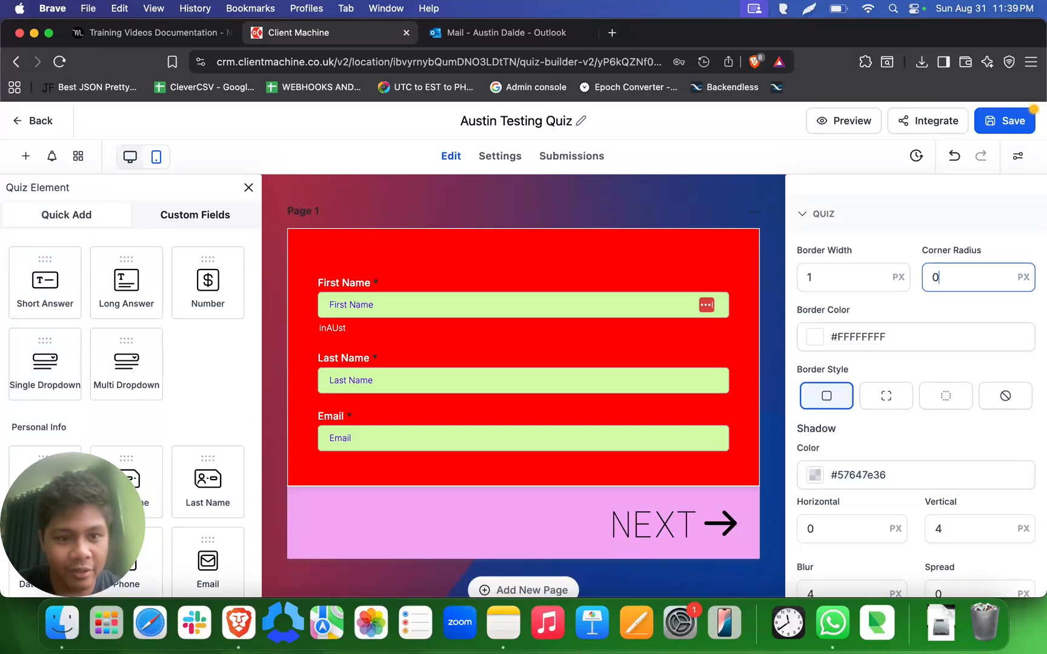
text(50)
scroll(701, 369, down, 2)
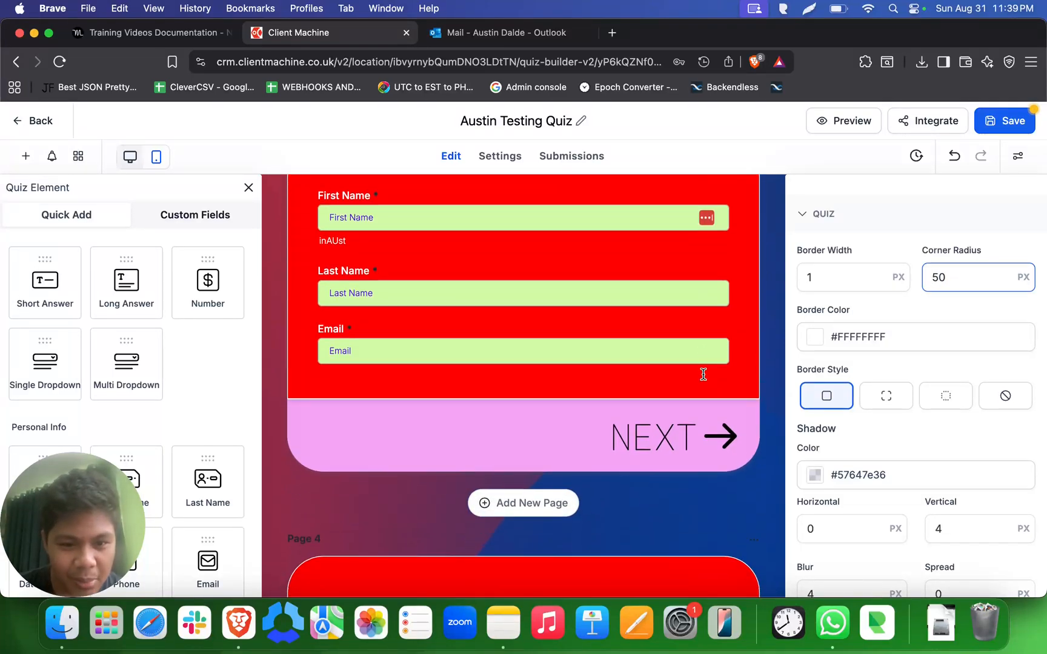
scroll(721, 363, up, 2)
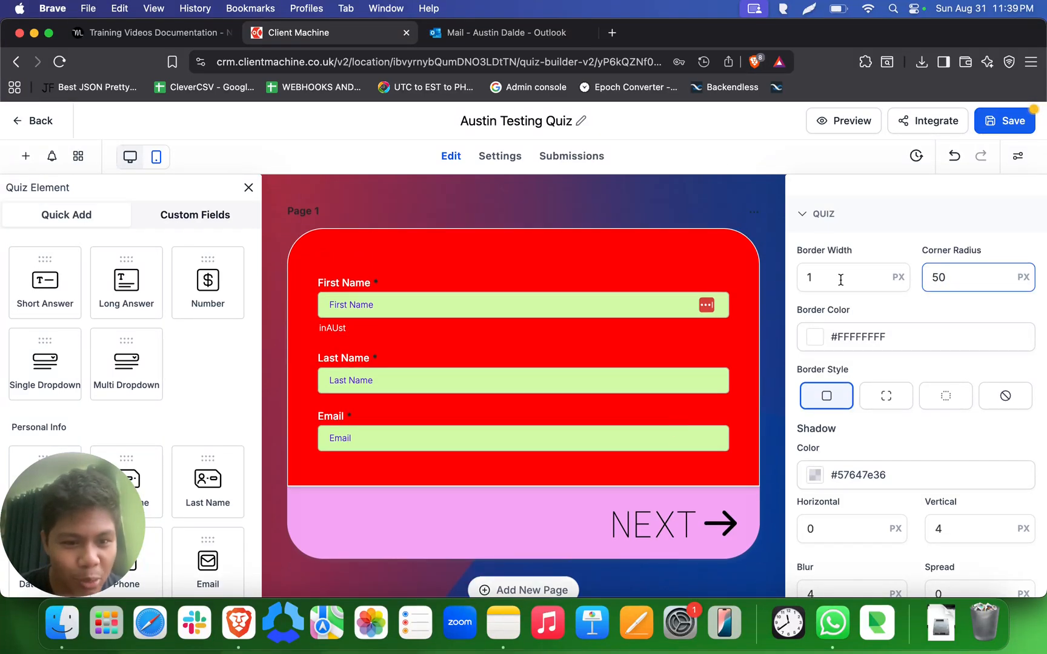
- Change the quiz container's border color to black, #000000FF
scroll(842, 387, down, 2)
click(814, 289)
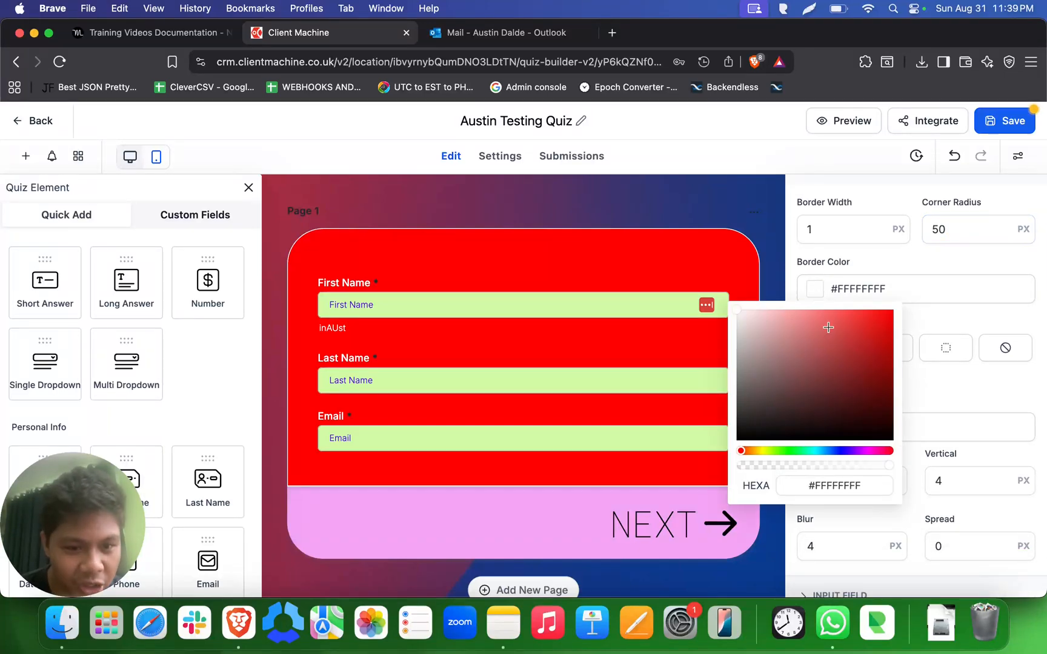
drag(849, 348, 899, 444)
click(969, 412)
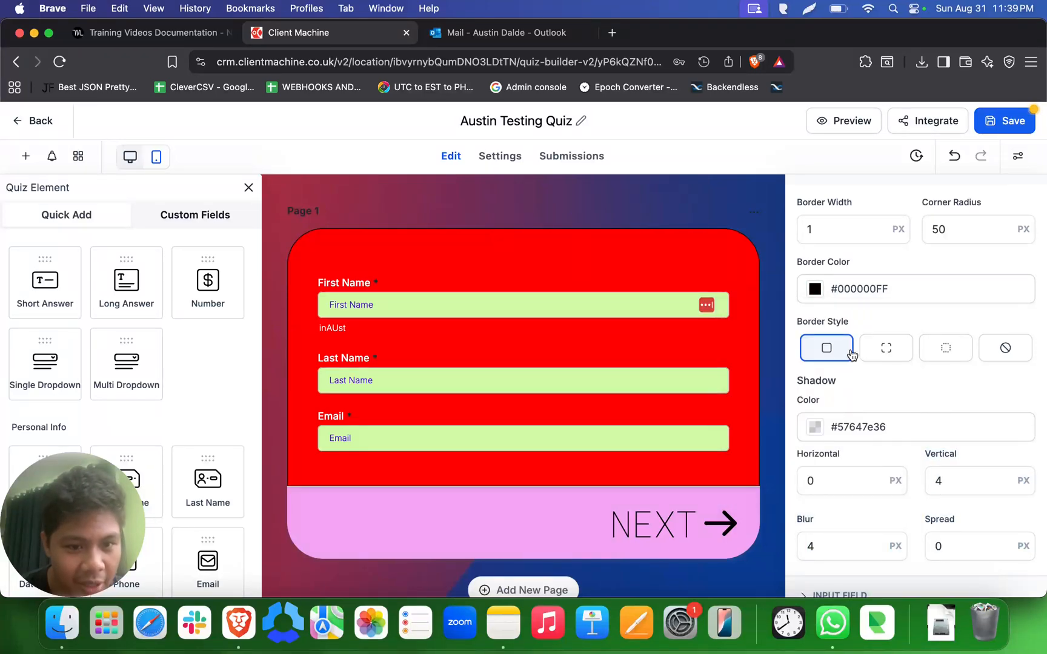
- Set the quiz container's border width to 5 px and check the border on the quiz pages
scroll(852, 355, up, 2)
click(845, 263)
double_click(845, 264)
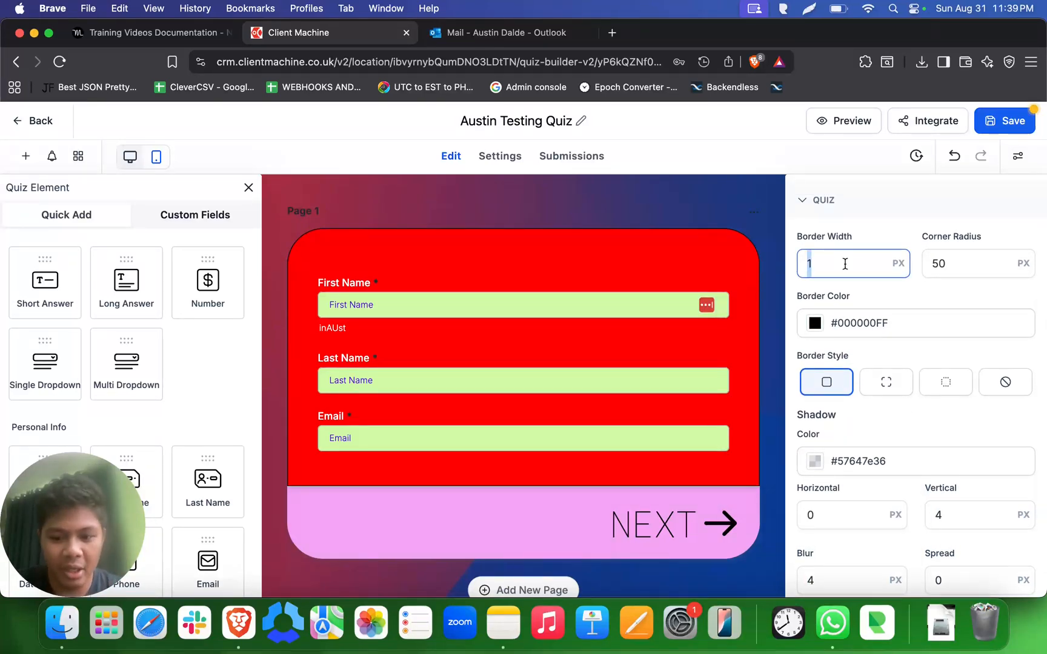
text(5)
scroll(488, 366, down, 1)
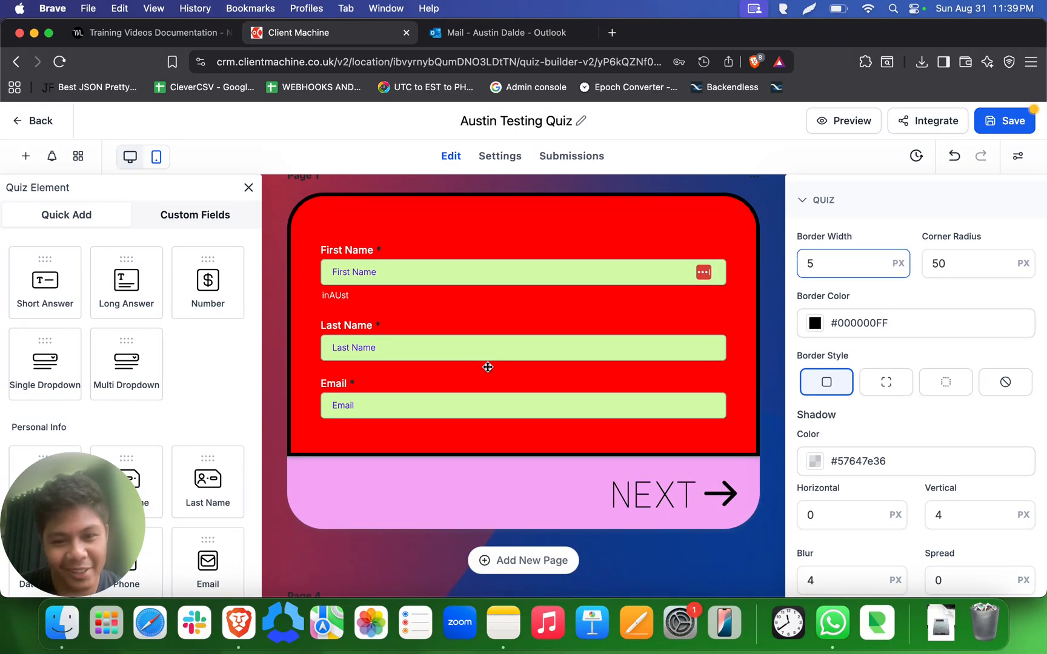
scroll(487, 367, up, 1)
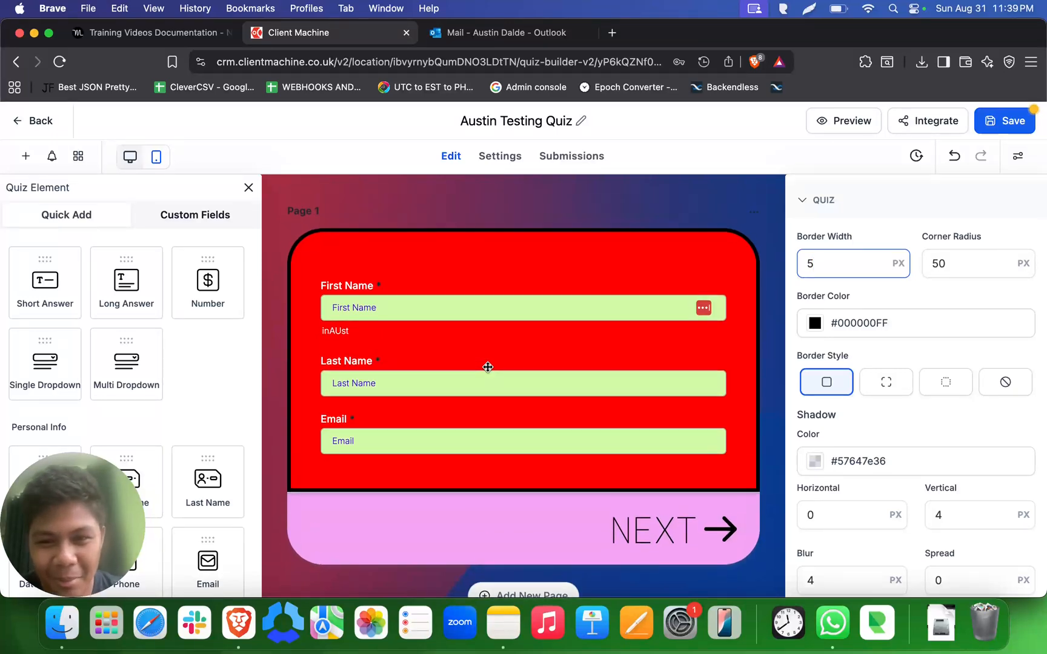
scroll(488, 367, down, 5)
scroll(488, 367, up, 8)
scroll(487, 367, down, 5)
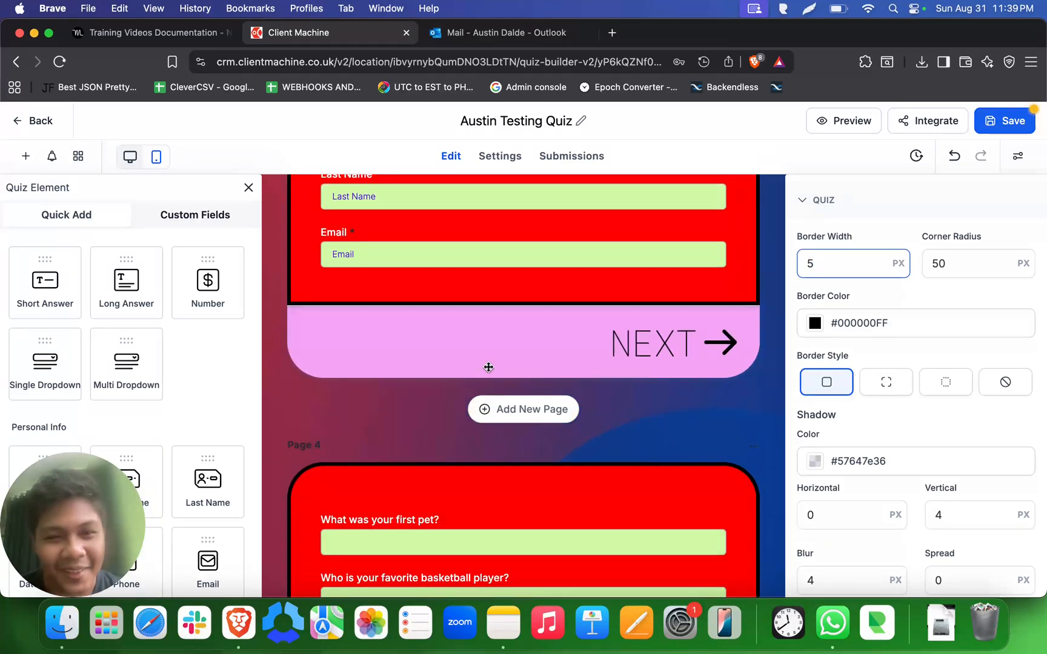
click(703, 409)
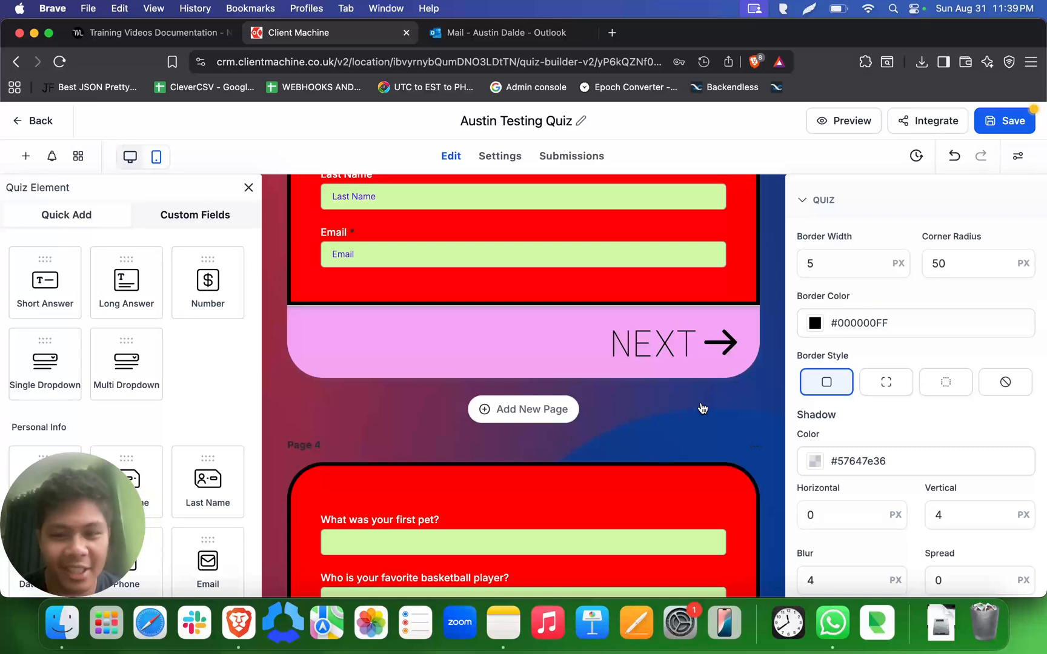
scroll(657, 398, up, 3)
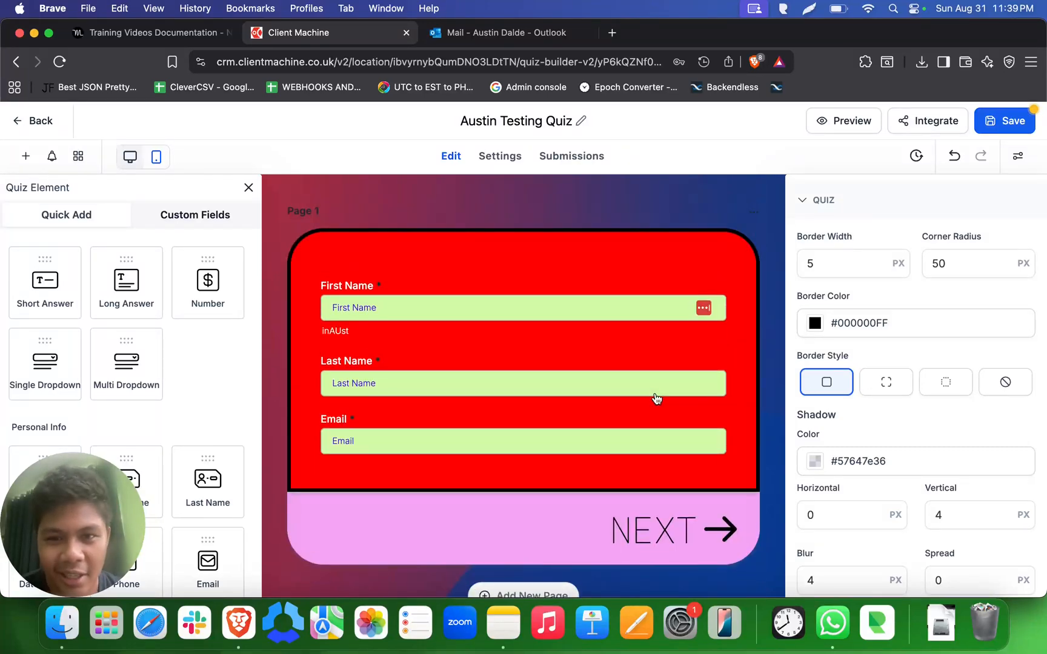